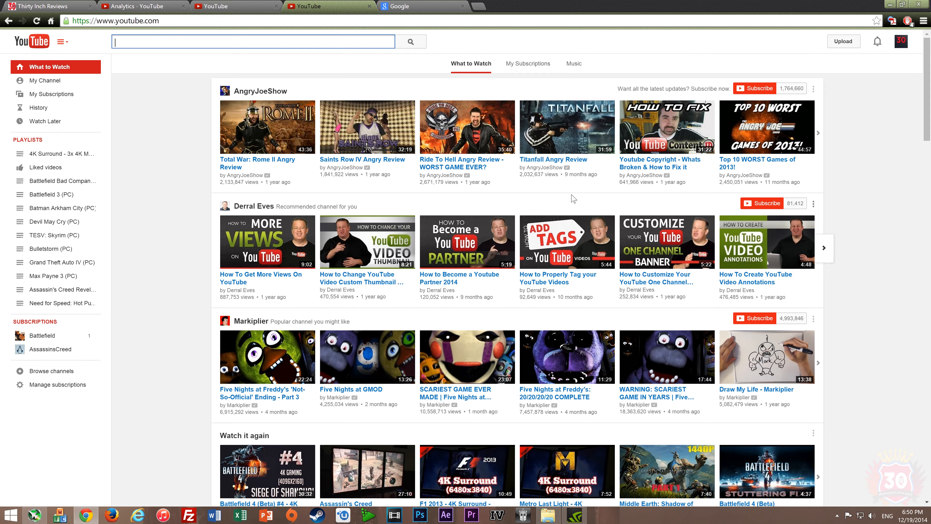
- Look over the video thumbnails on the YouTube home page and the game grid on ThirtyIR.com
scroll(574, 198, "down", 1)
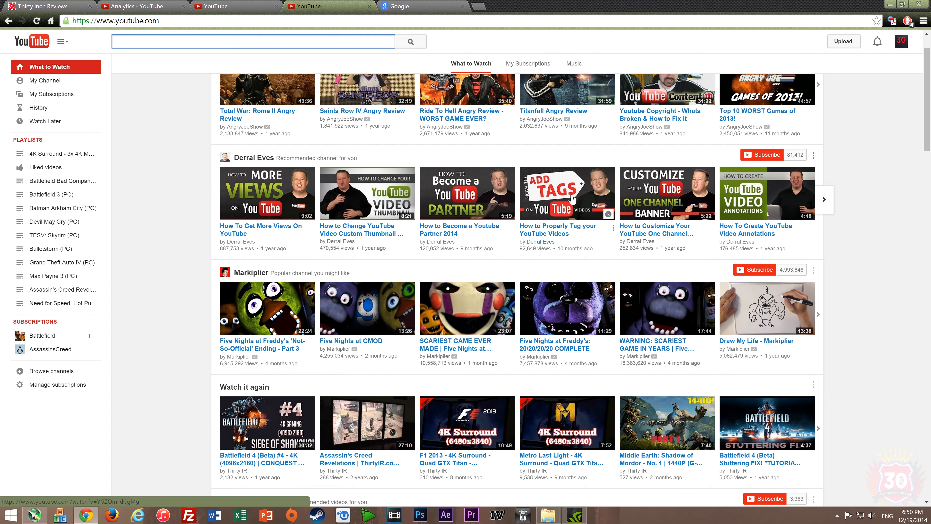
scroll(571, 198, "up", 1)
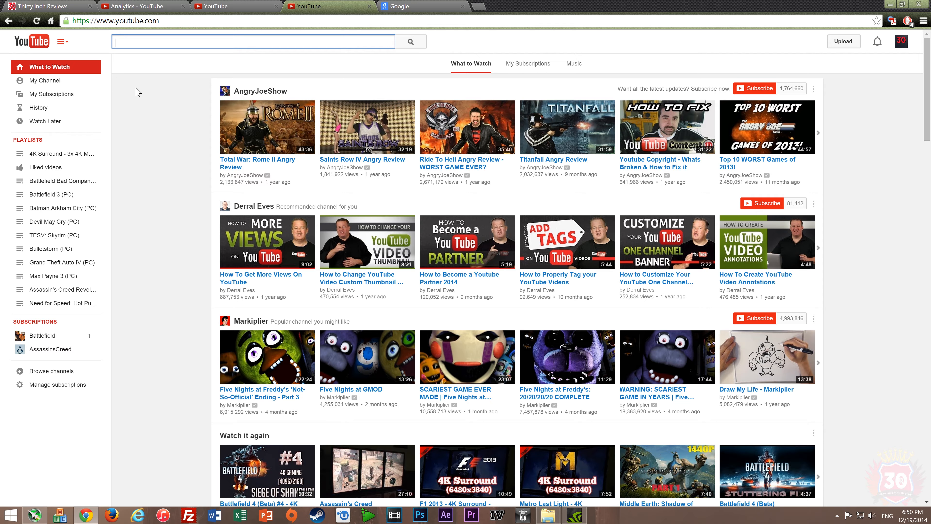
left_click(54, 4)
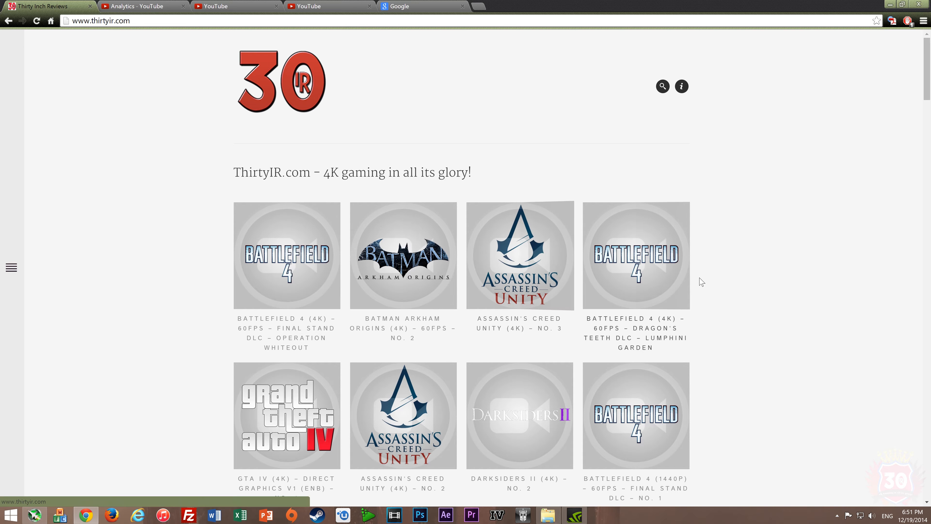
scroll(781, 285, "down", 10)
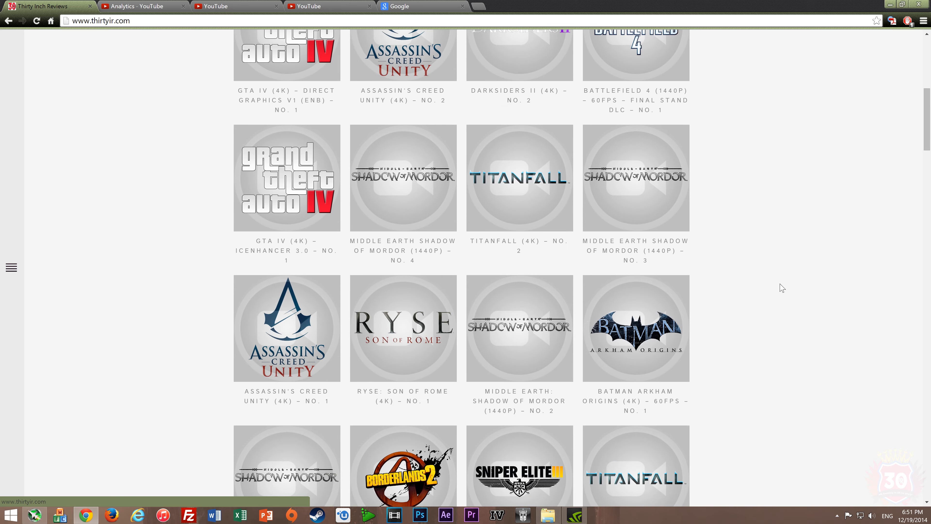
scroll(782, 287, "down", 3)
scroll(744, 348, "up", 5)
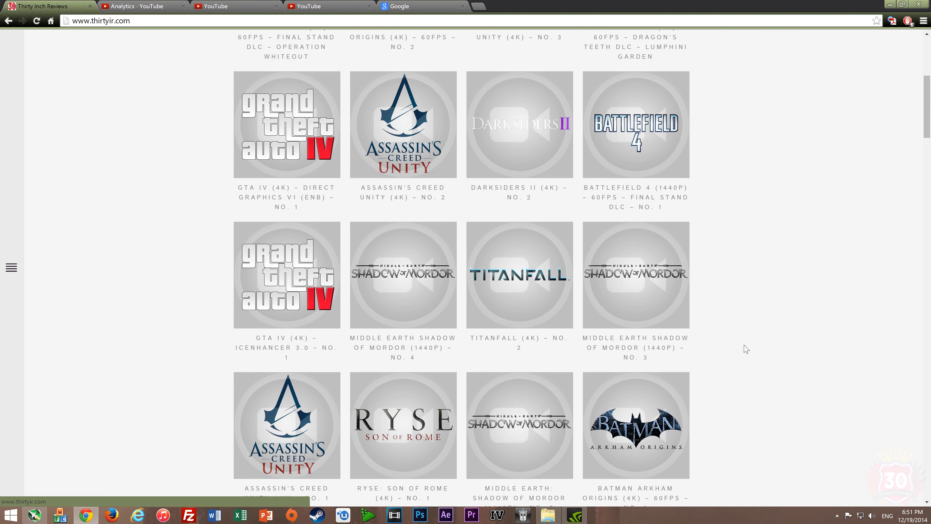
scroll(744, 349, "up", 5)
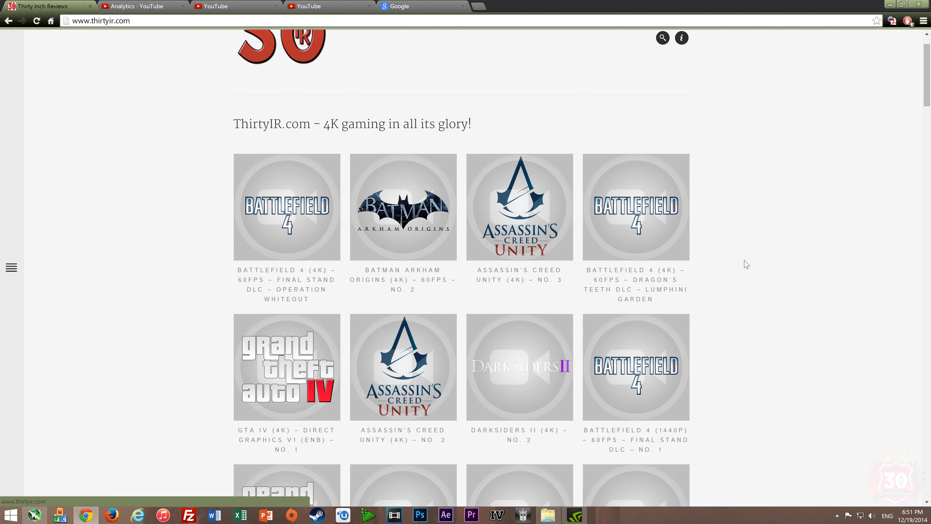
- Open the Batman Arkham Origins (4K) – 60FPS – No. 2 page and examine its video thumbnail
left_click(421, 287)
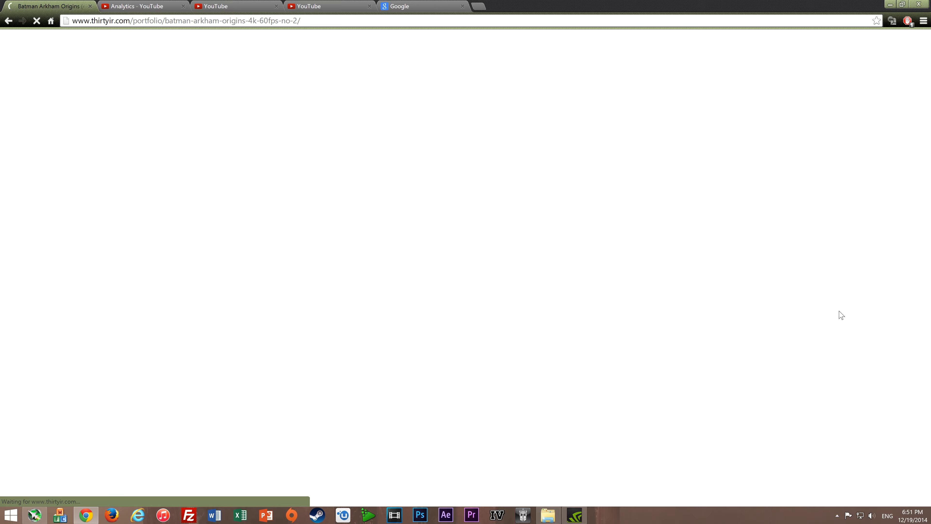
scroll(839, 311, "down", 3)
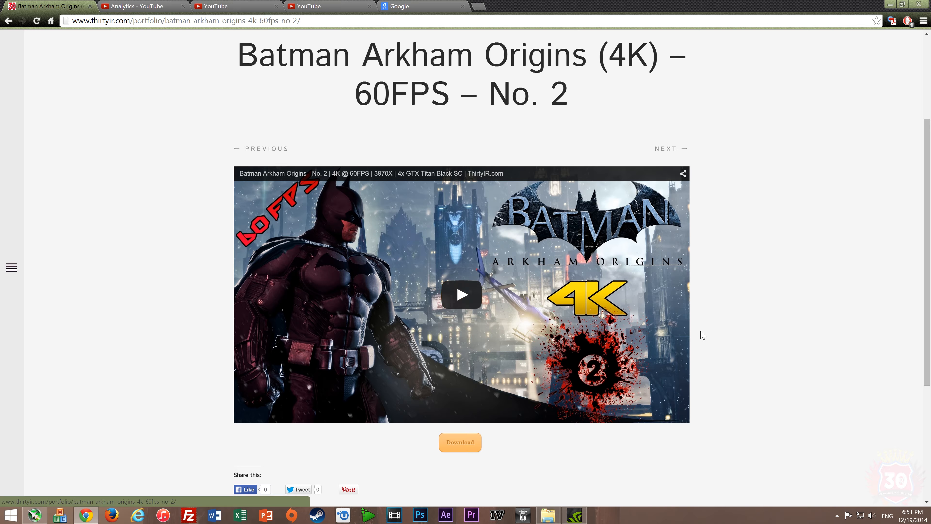
scroll(771, 323, "up", 1)
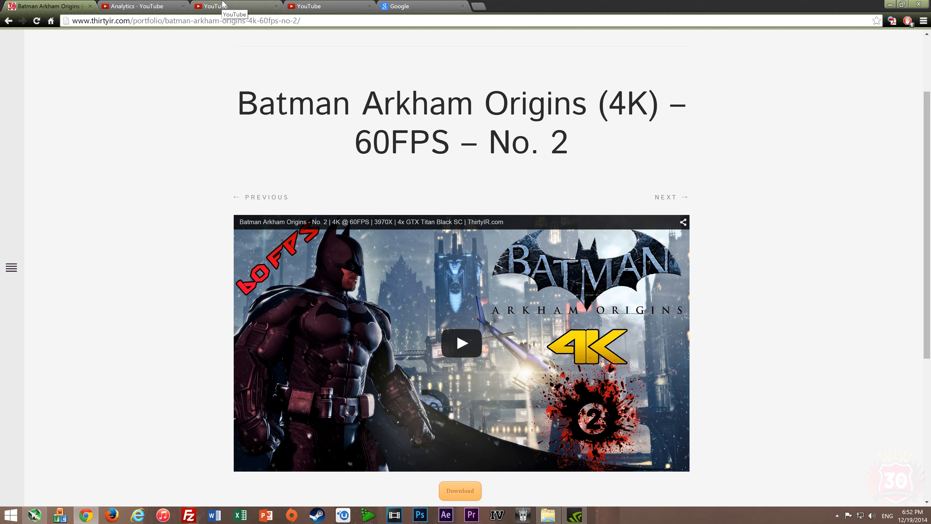
- Close the YouTube Analytics page and inspect the basic info and thumbnail choices of the video open for editing
left_click(183, 7)
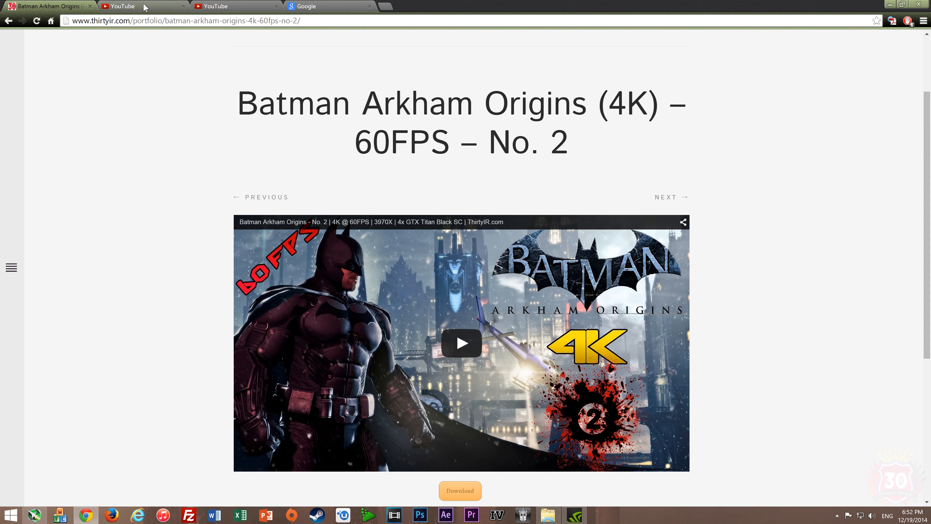
left_click(145, 6)
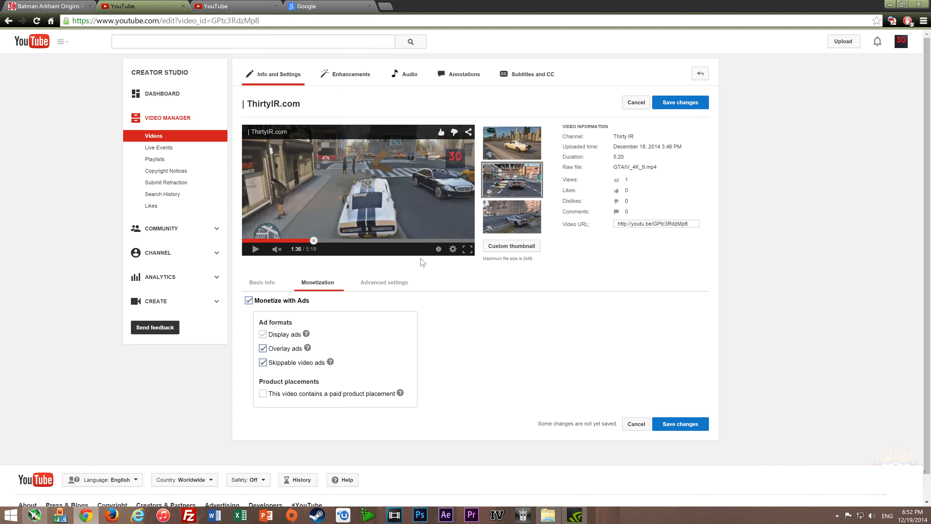
left_click(260, 288)
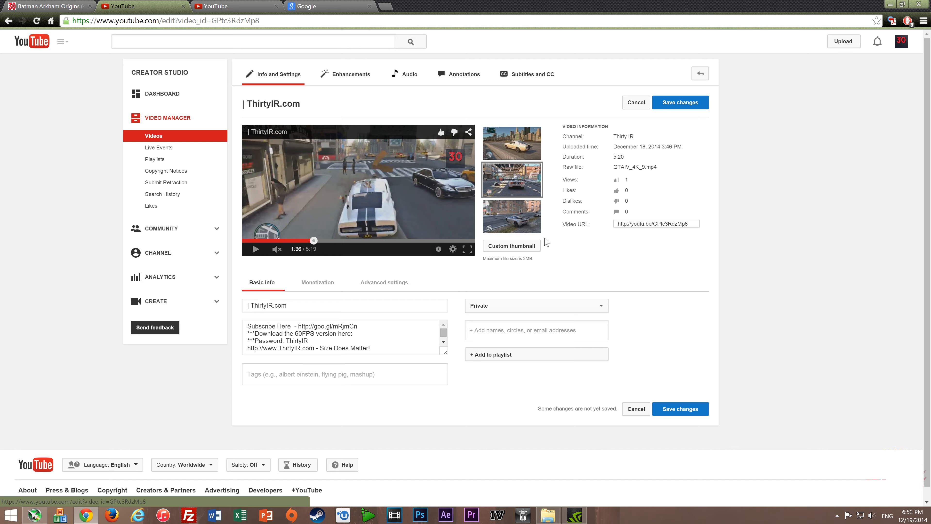
mouse_move(511, 217)
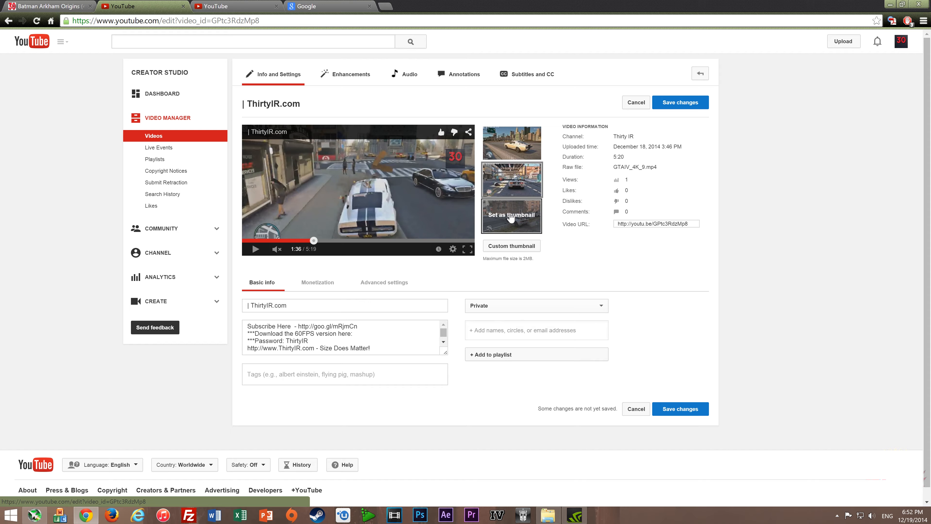
mouse_move(521, 158)
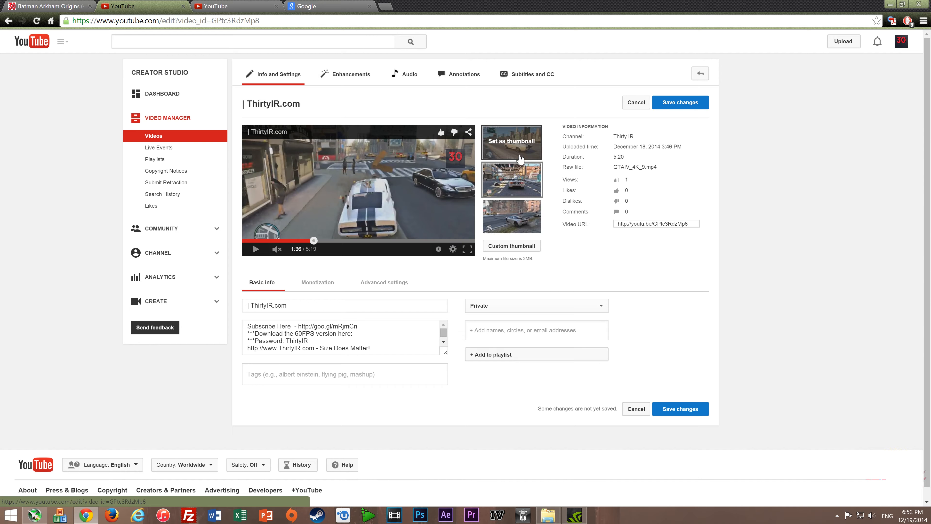
mouse_move(500, 232)
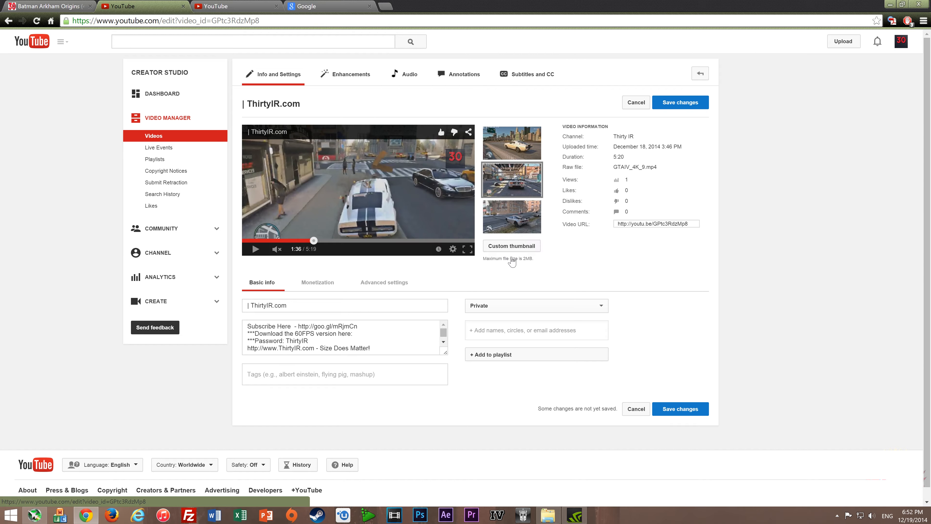
mouse_move(512, 261)
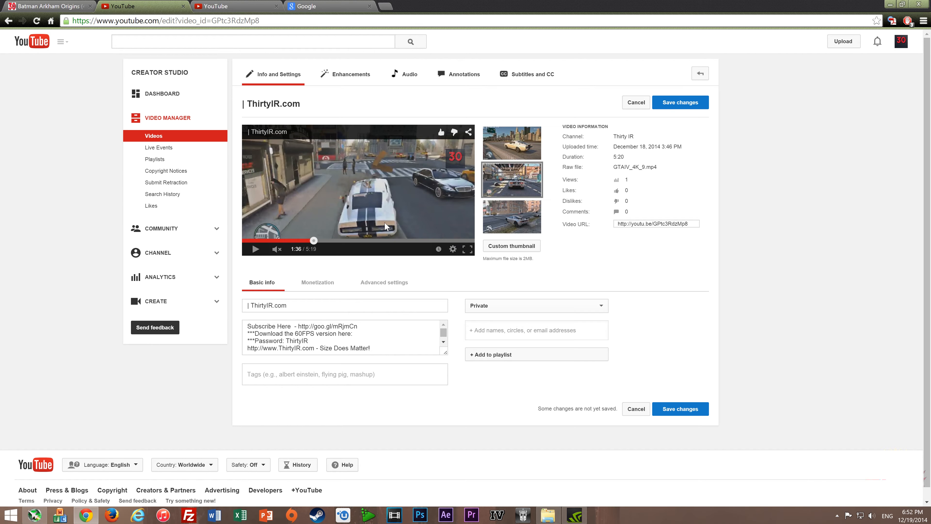
- Search Google Images for "gta 4 hd wallpapers" and look through the results
left_click(348, 5)
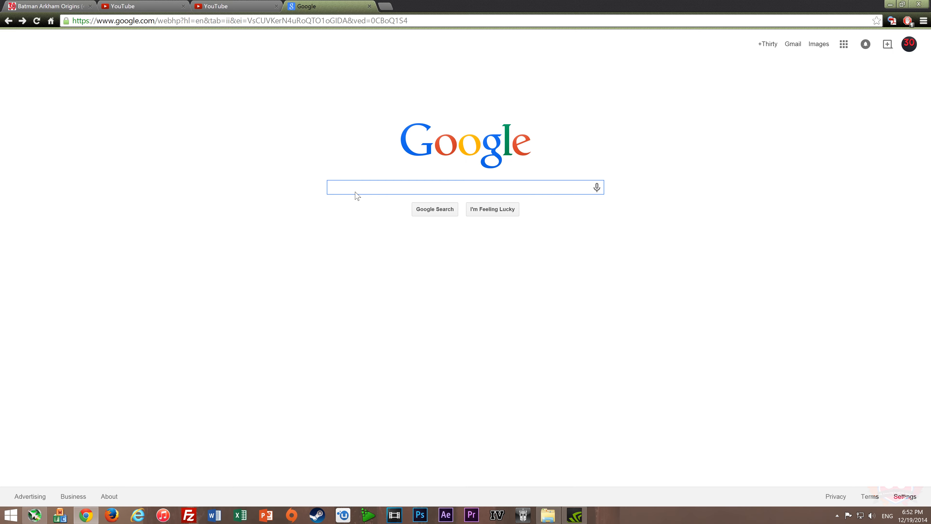
type("gta 4 ")
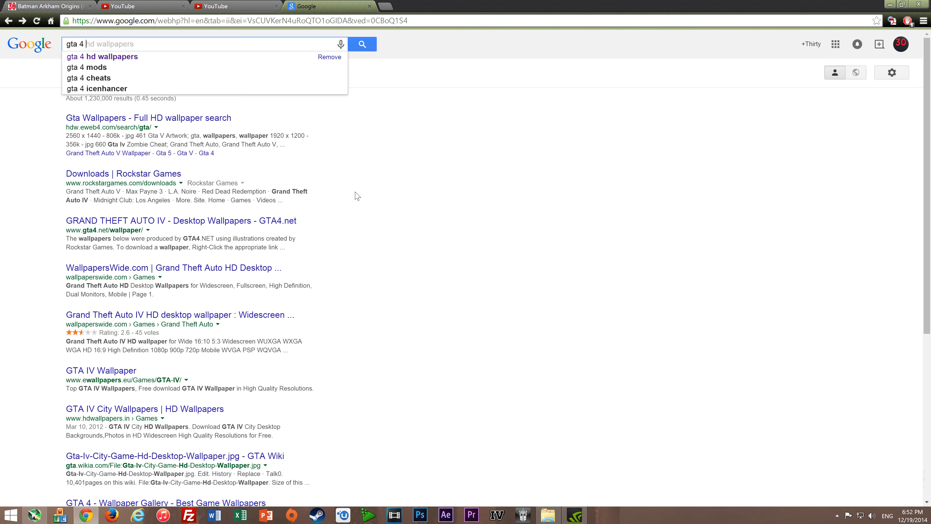
type("hd wallpa")
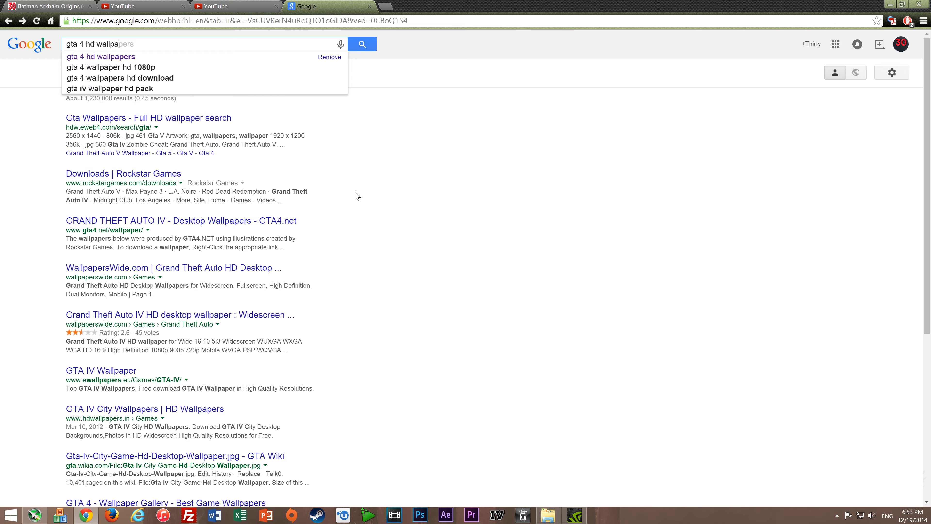
type("pers")
key("Return")
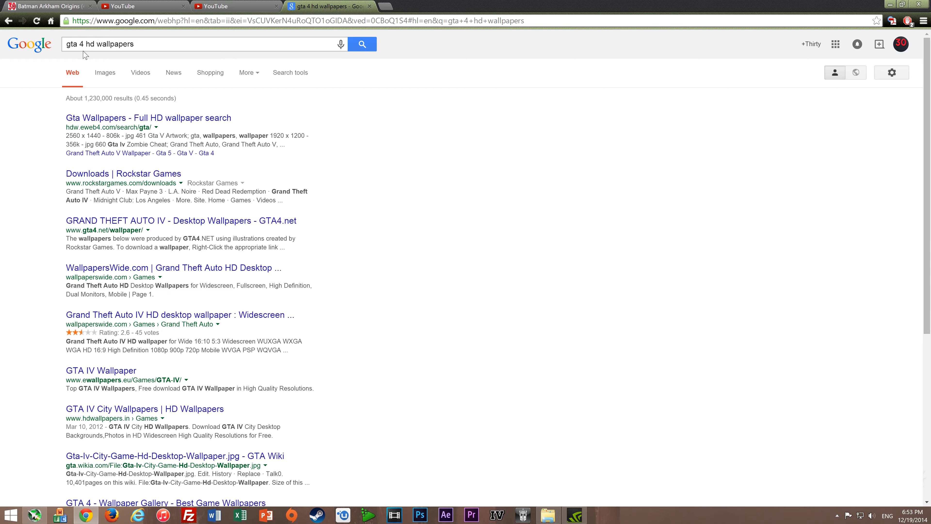
left_click(108, 75)
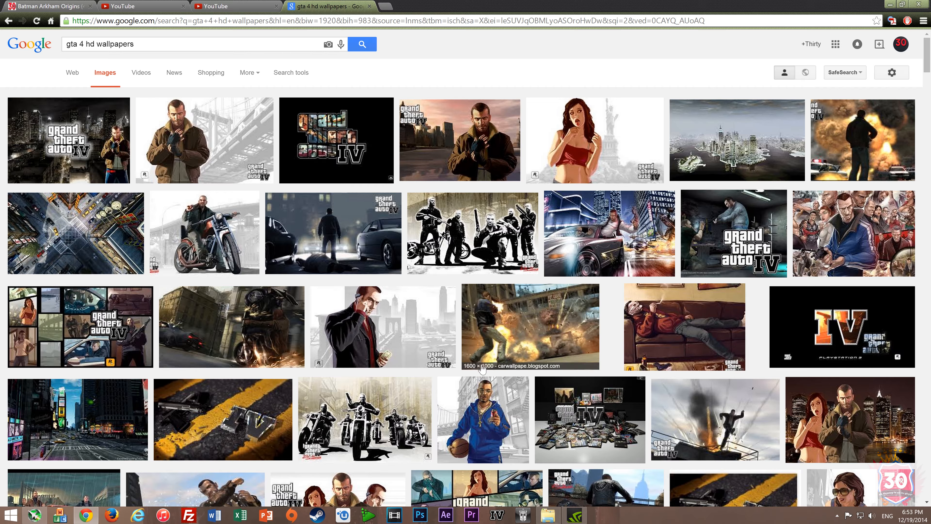
scroll(482, 370, "down", 8)
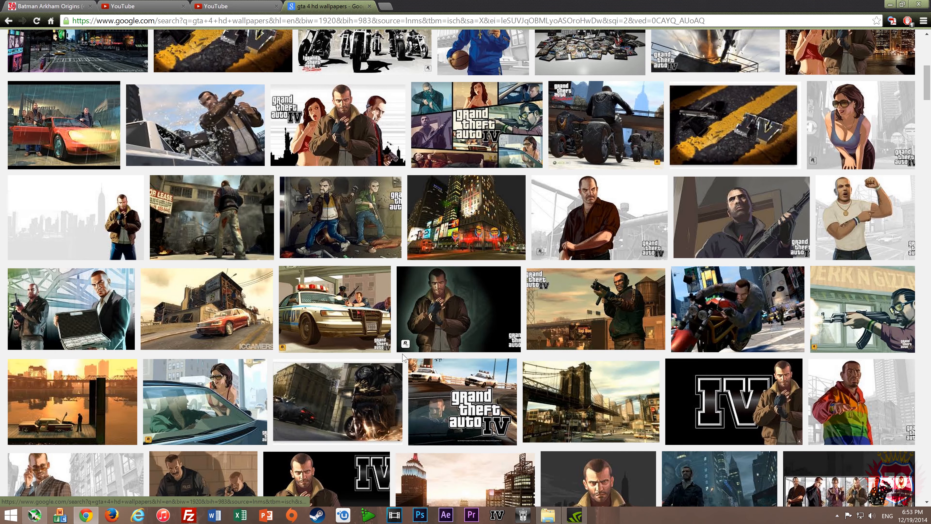
scroll(636, 398, "up", 7)
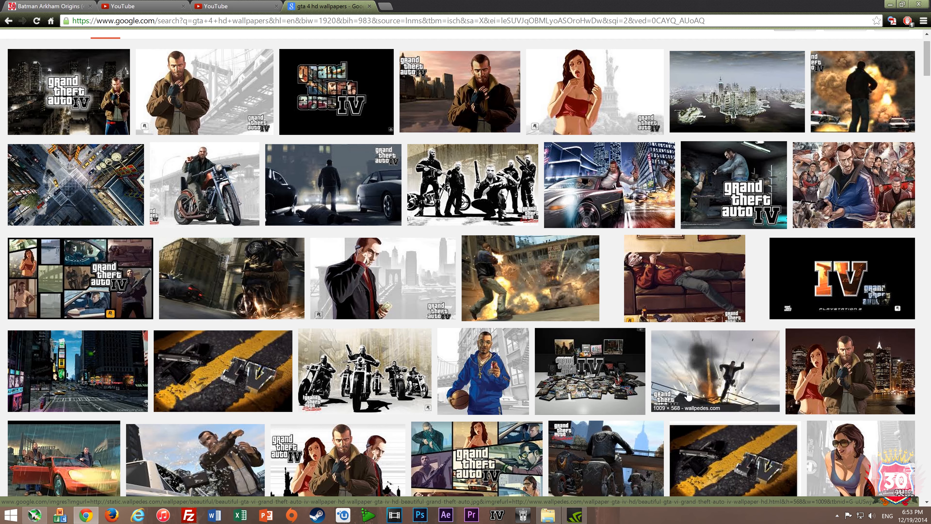
- Open the Total War: Rome II Angry Review video from the YouTube home page and pause it
left_click(143, 5)
left_click(238, 5)
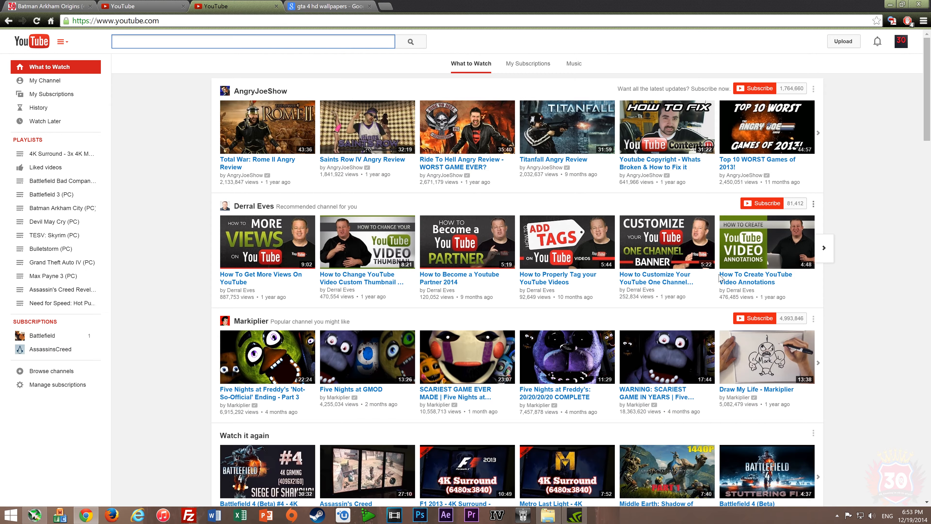
left_click(256, 160)
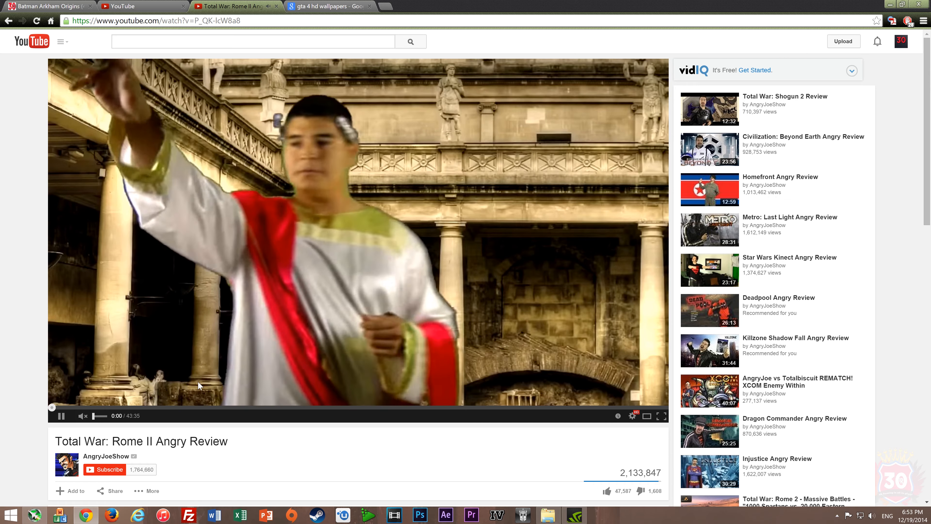
left_click(199, 385)
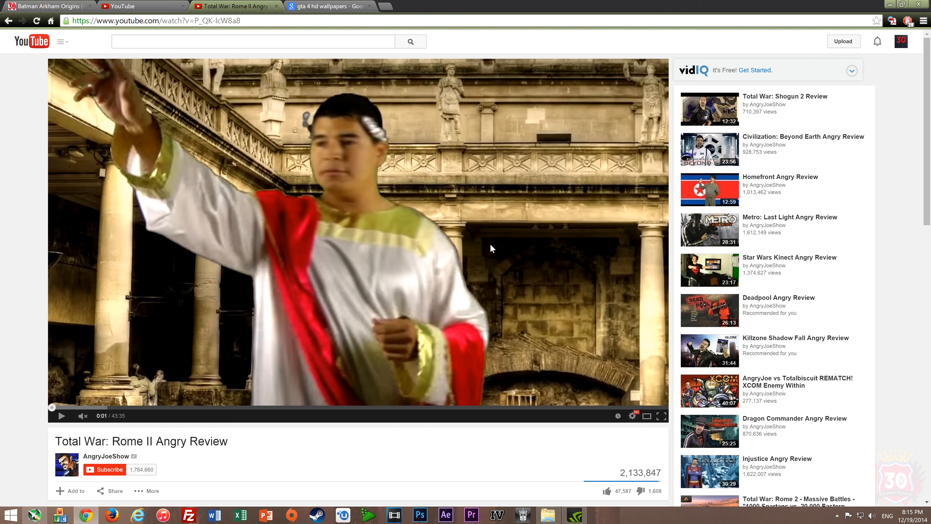
- Return to the GTA 4 wallpaper results and compare the images for a suitable thumbnail background
left_click(321, 4)
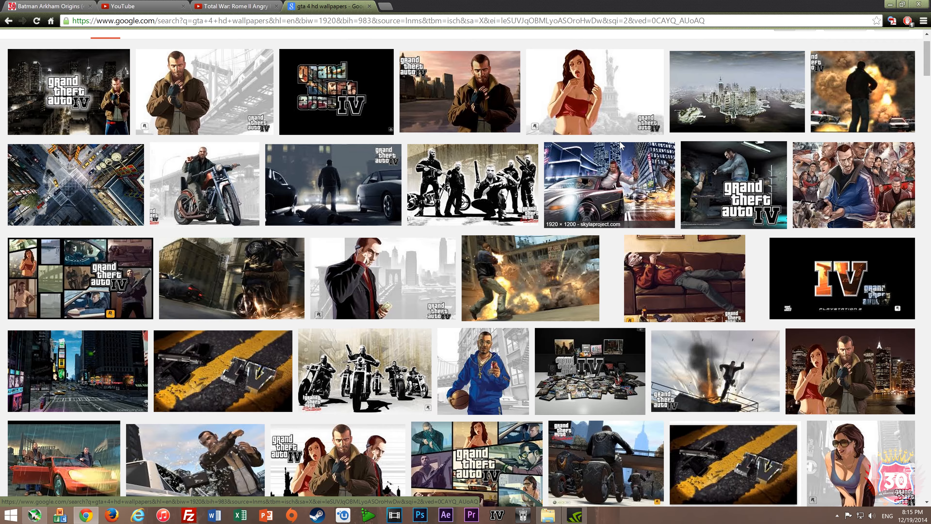
scroll(84, 169, "up", 1)
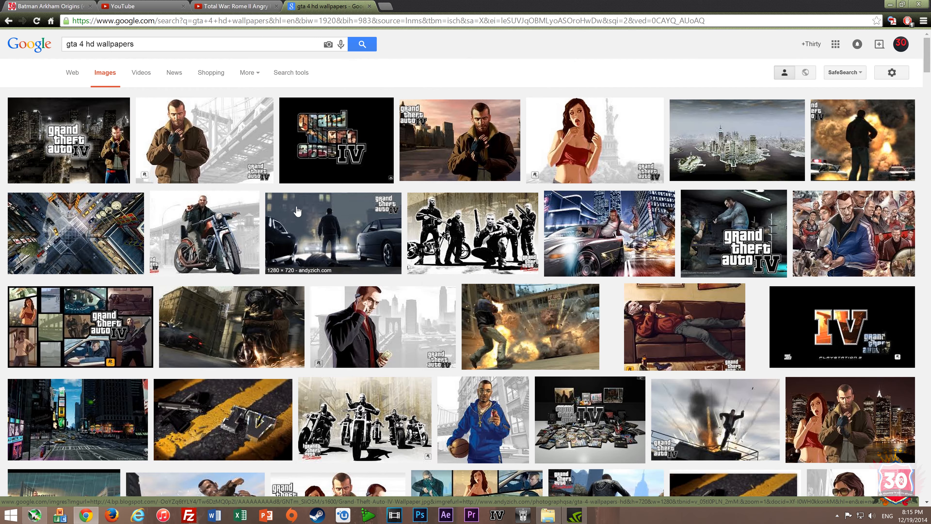
scroll(84, 169, "down", 2)
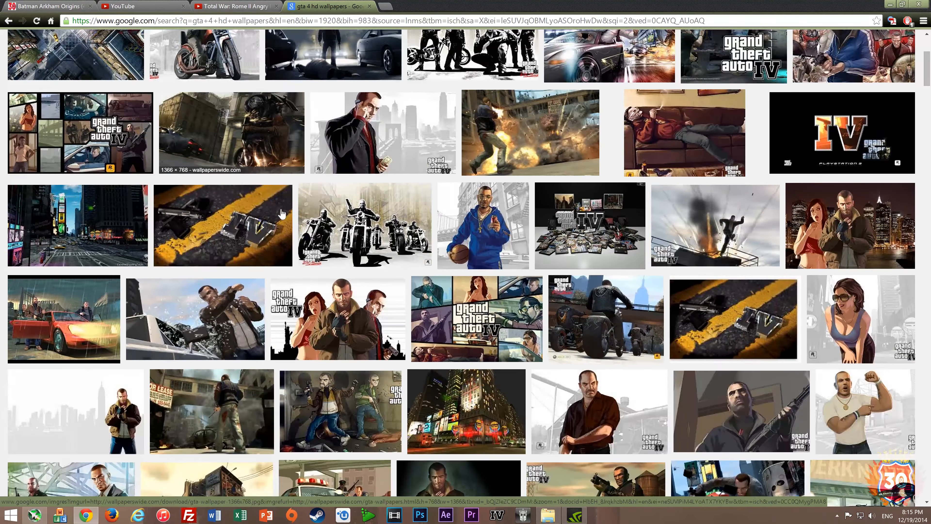
scroll(96, 361, "down", 3)
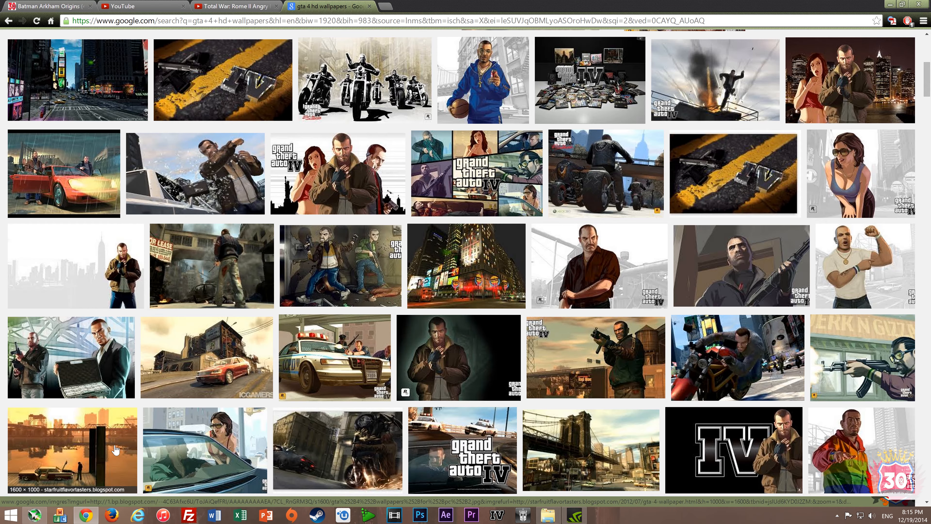
scroll(78, 430, "down", 3)
scroll(320, 436, "up", 8)
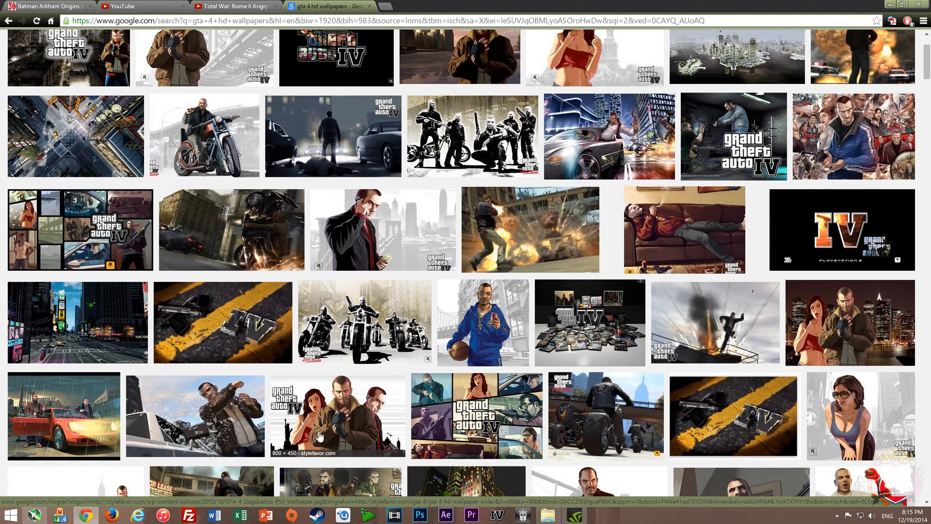
scroll(321, 435, "up", 3)
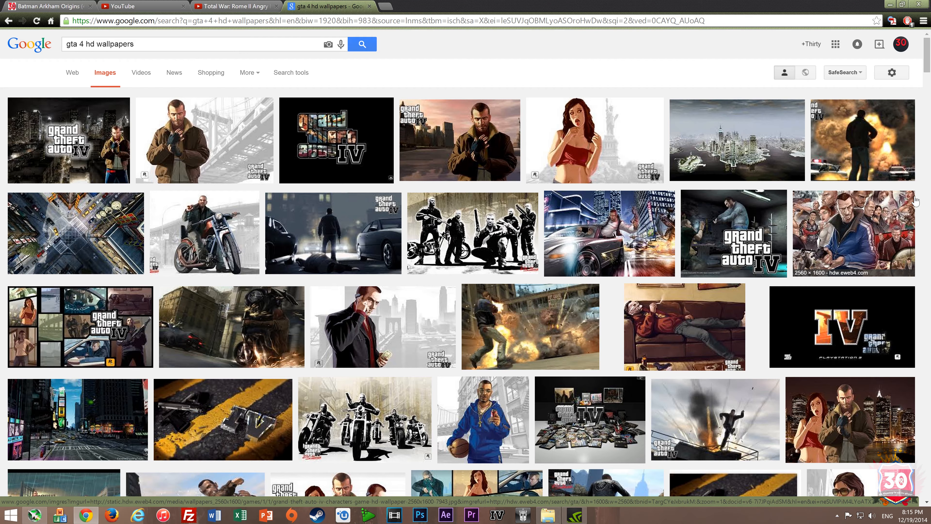
- Preview the wallpaper of the island city skyline from the first row of results, and close the preview
left_click(737, 147)
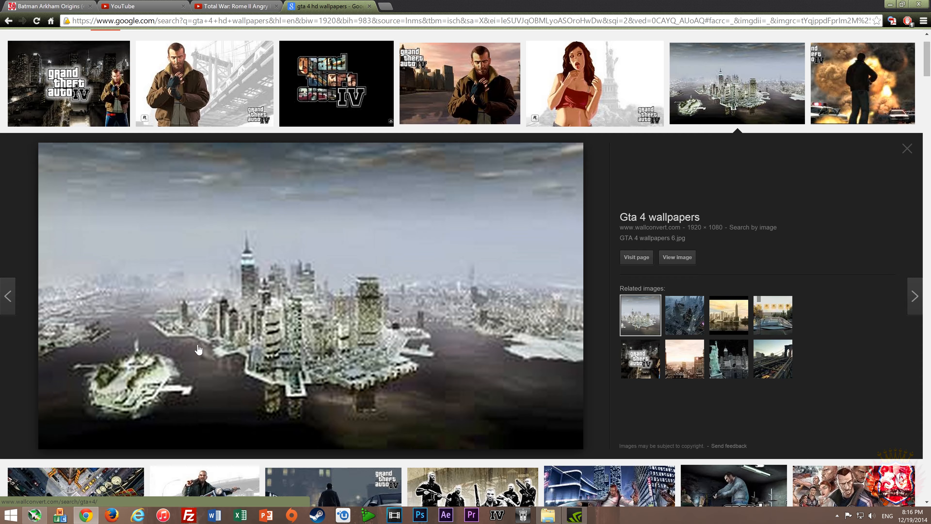
scroll(364, 267, "up", 2)
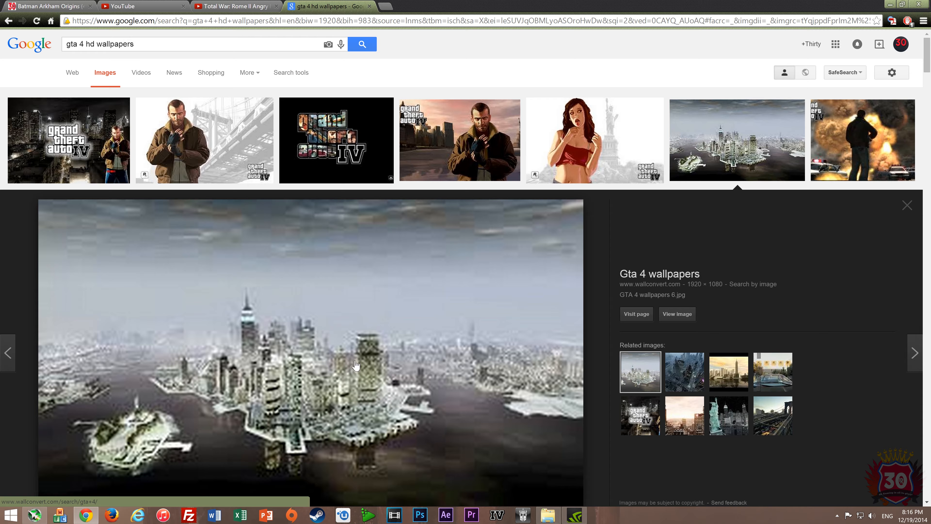
left_click(735, 150)
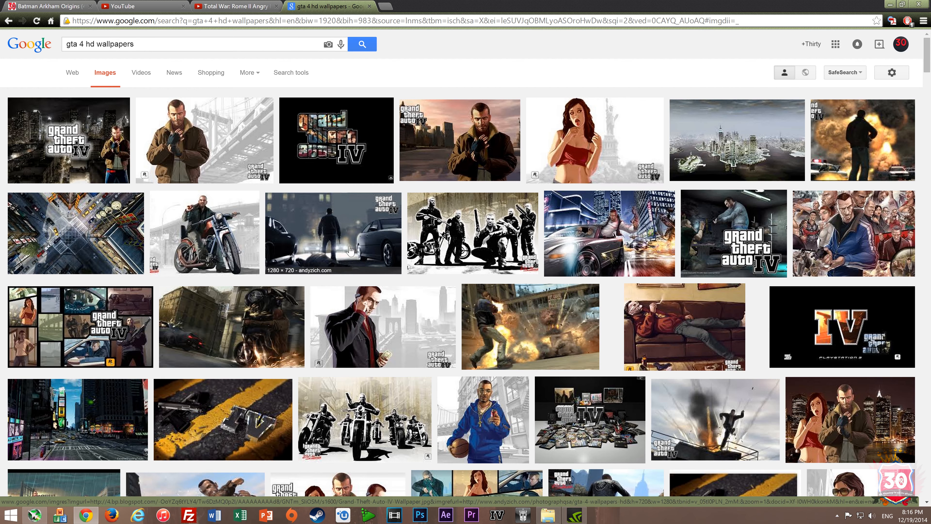
- Preview the GTA IV wallpaper of the man on a motorcycle in the second row, and close the preview
left_click(210, 238)
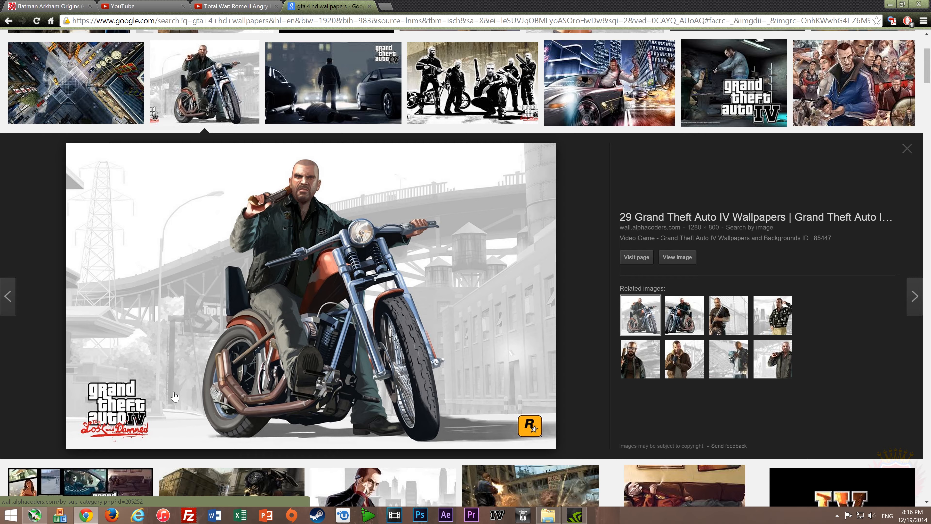
left_click(215, 111)
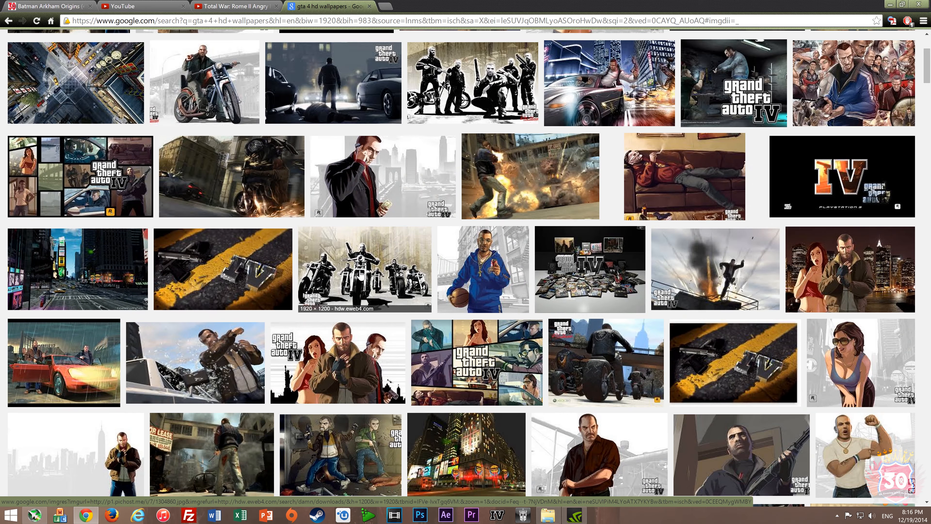
scroll(146, 146, "up", 3)
- Preview the overhead city intersection wallpaper from the second row and open its full-size image
left_click(68, 208)
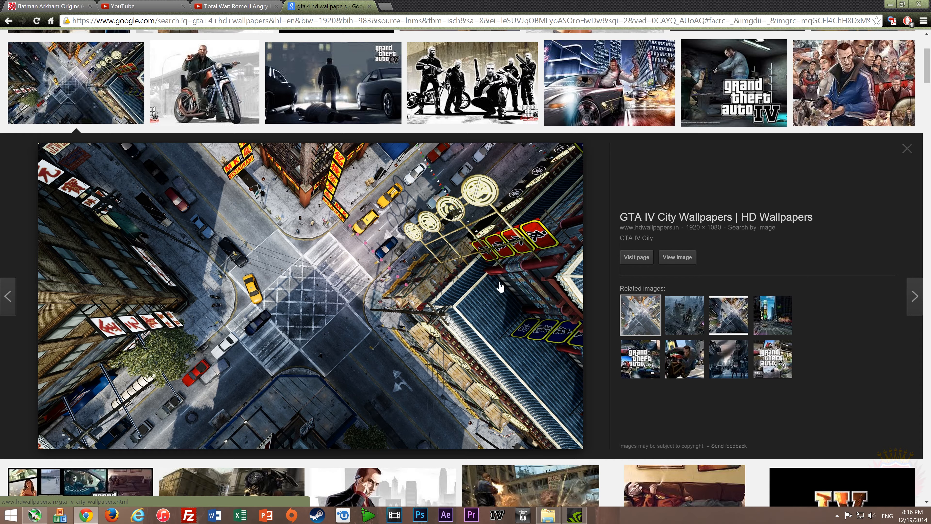
scroll(500, 287, "up", 3)
scroll(500, 286, "down", 2)
scroll(501, 287, "down", 1)
left_click(677, 257)
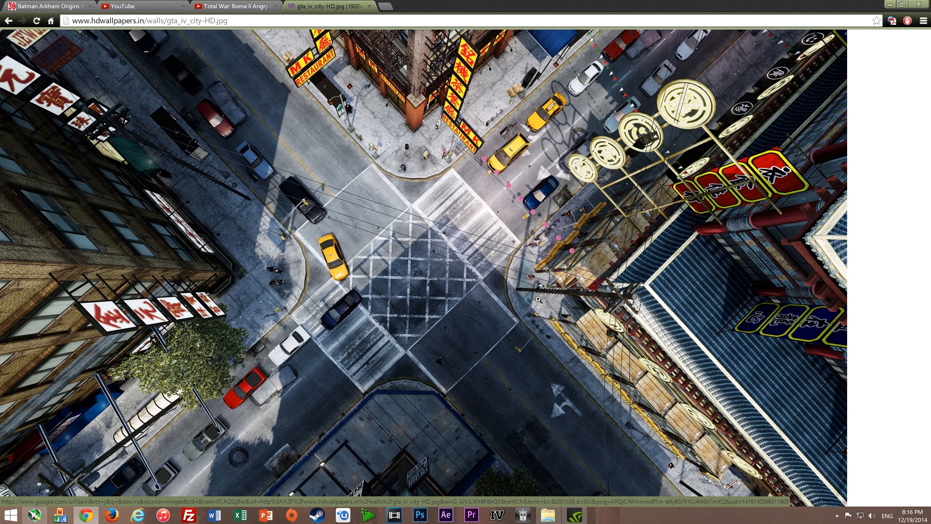
- Save the full-size intersection wallpaper to Downloads > Misc as the JPEG file gta_iv_city-HD (1).jpg
right_click(356, 184)
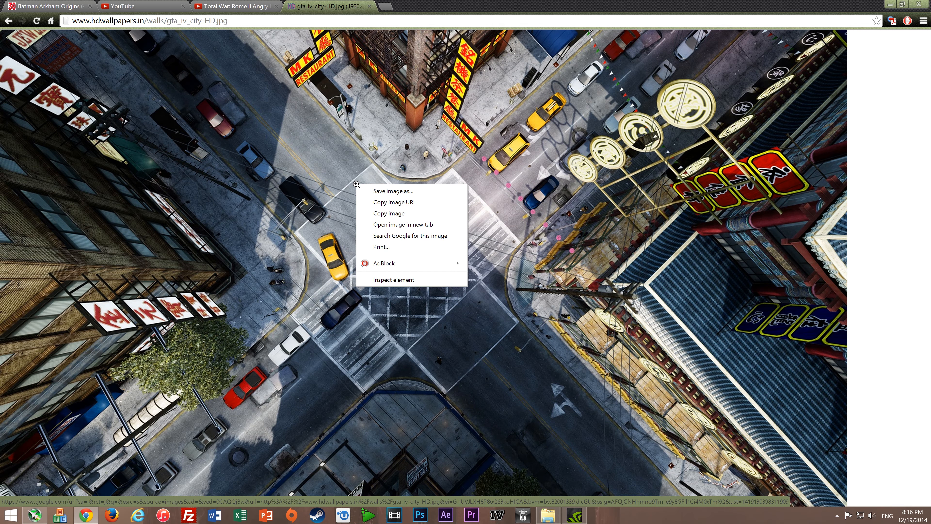
left_click(356, 184)
right_click(304, 170)
left_click(321, 175)
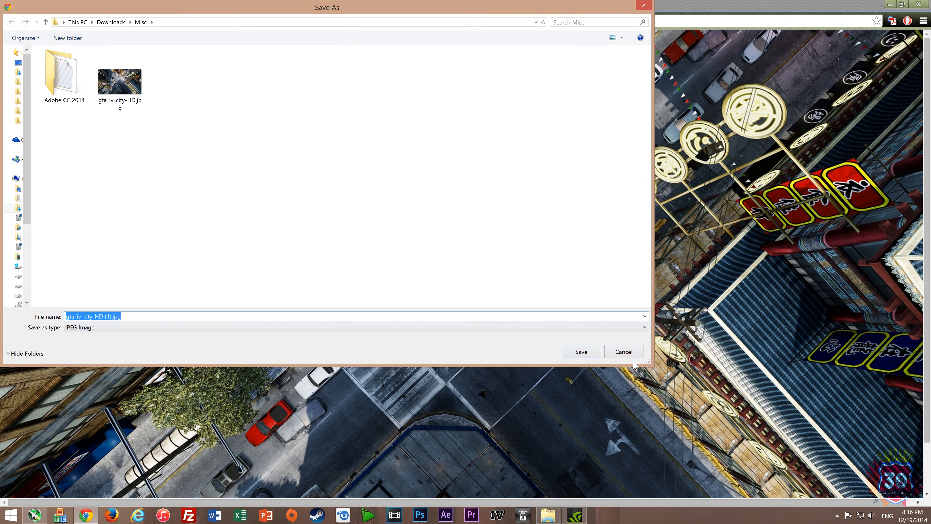
left_click(564, 352)
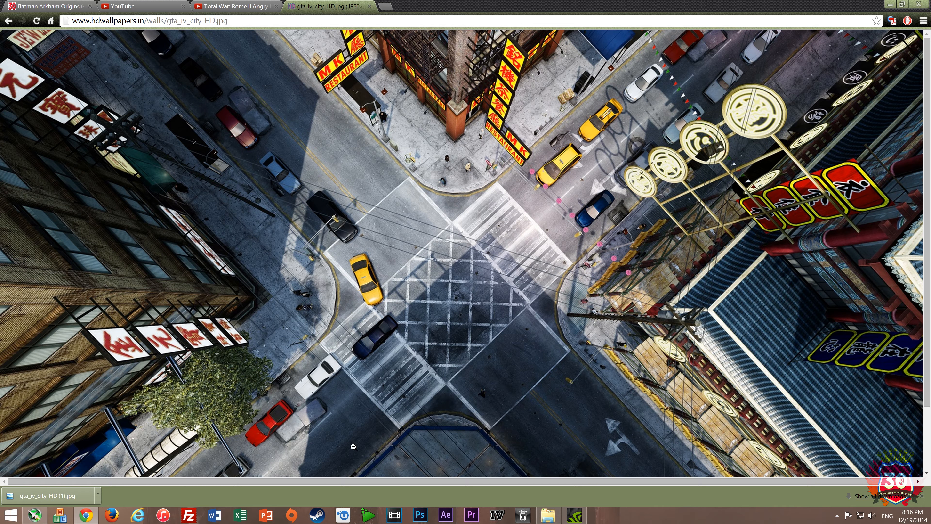
- Launch Photoshop, open gta_iv_city-HD (1).jpg from the Misc folder in it, and activate the Move tool
left_click(428, 517)
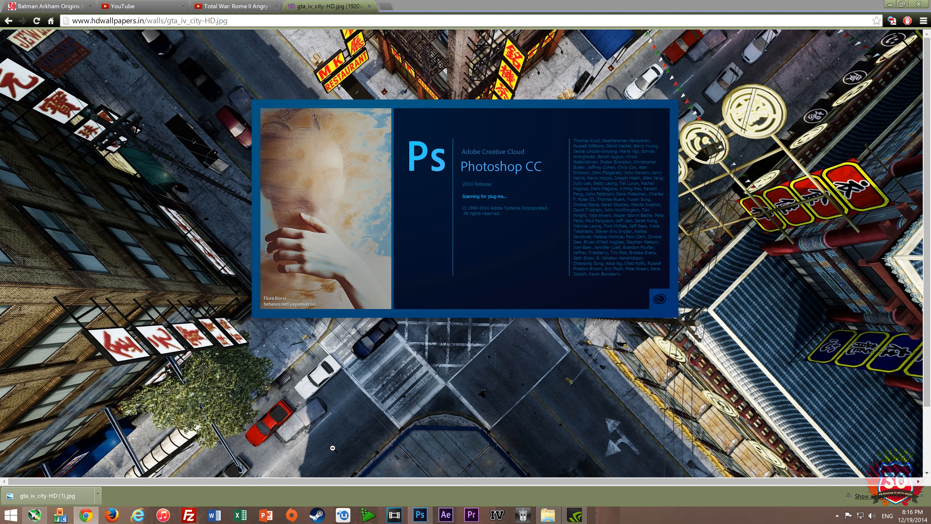
mouse_move(551, 521)
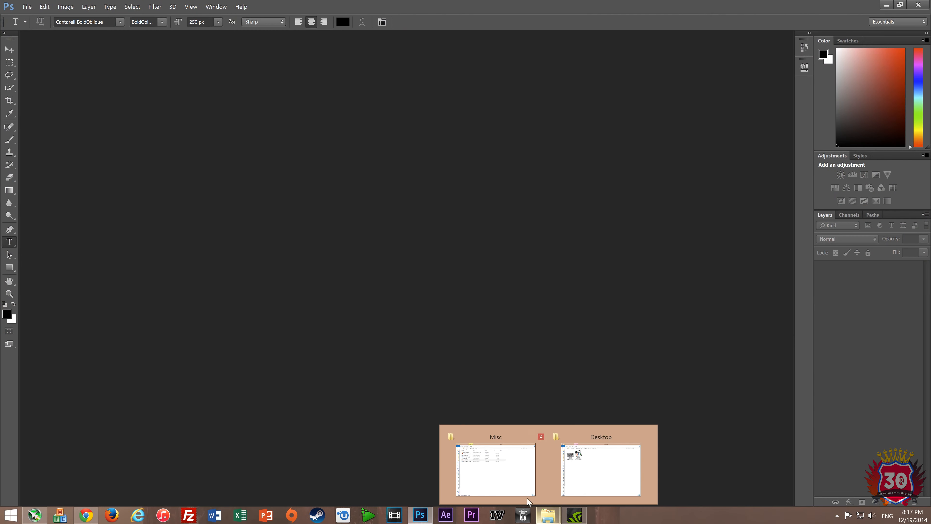
left_click(528, 499)
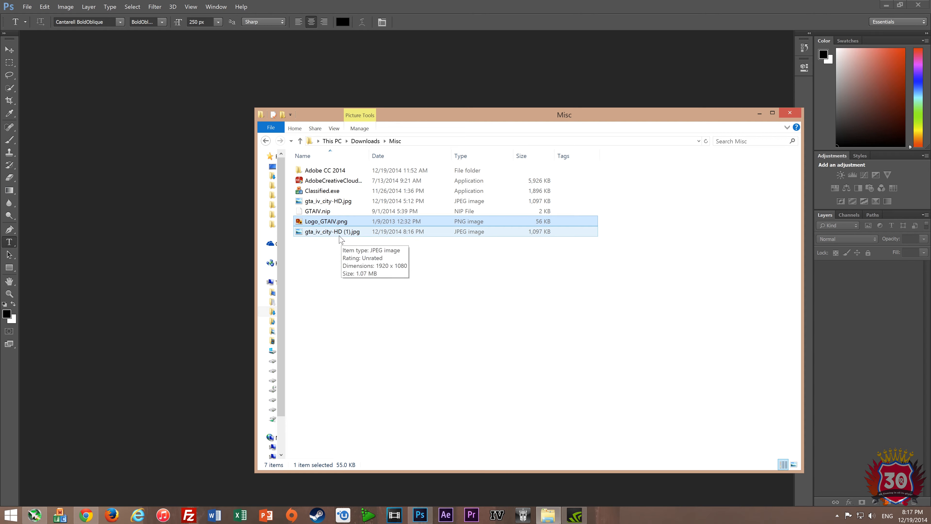
left_click(324, 233)
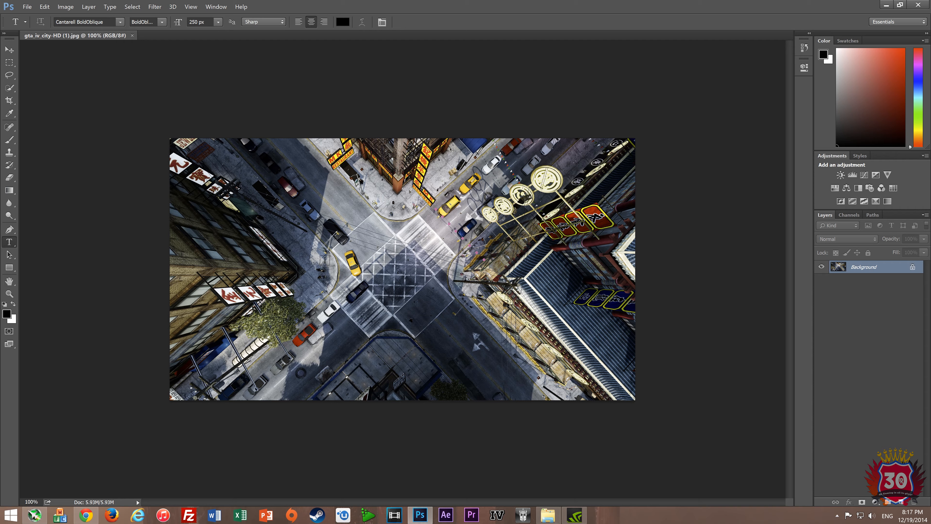
key("v")
scroll(276, 236, "up", 3)
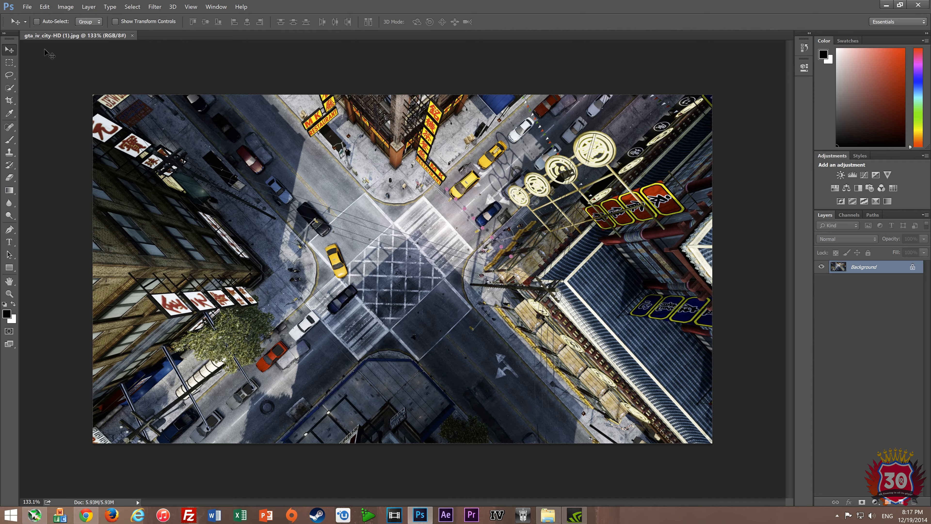
- Apply the Alien Skin Exposure 6 filter to the city image with the Kodak Ektar 100 color print preset
left_click(155, 7)
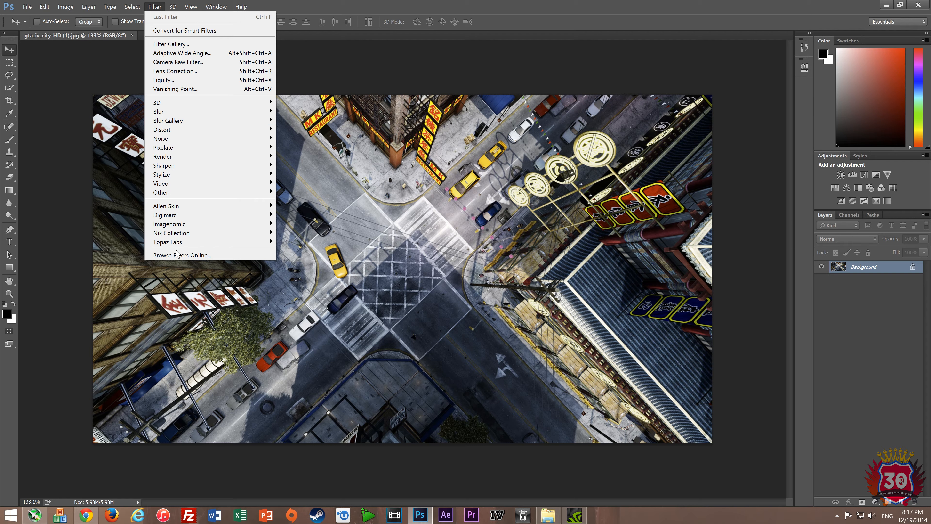
mouse_move(189, 243)
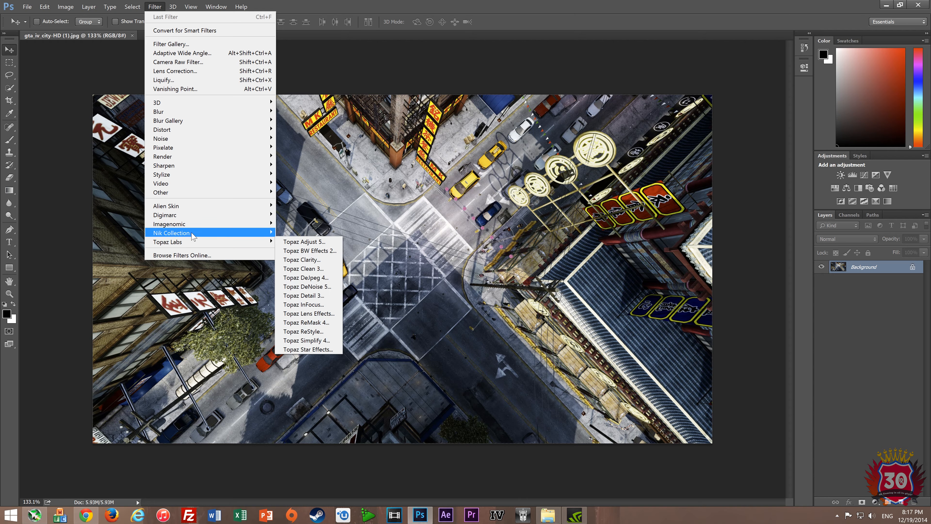
mouse_move(194, 205)
left_click(301, 206)
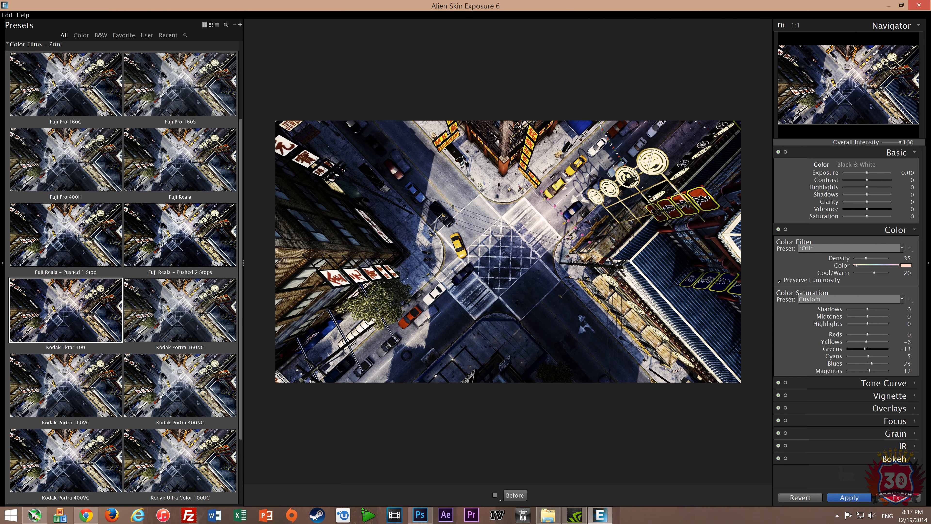
left_click(867, 498)
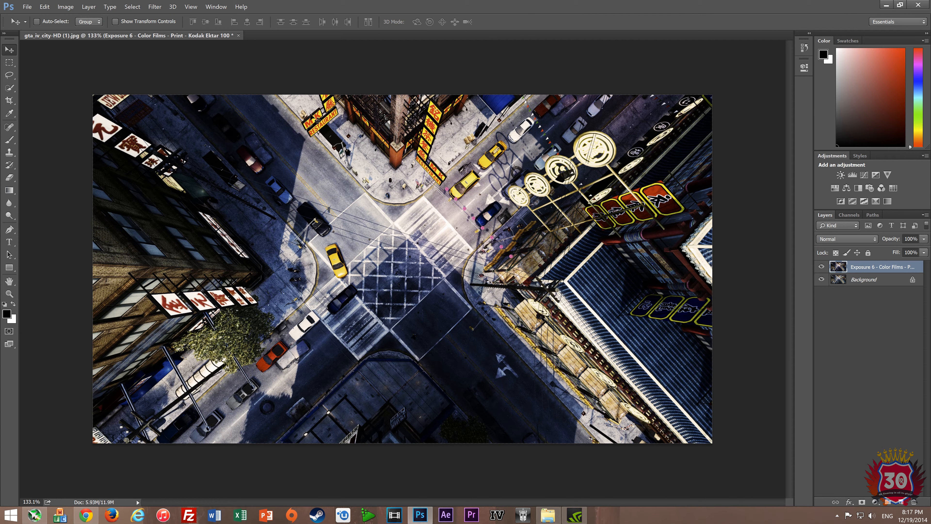
- Try a darkening Curves adjustment on the Background layer, input 157 to output 124, with the Exposure 6 layer hidden
left_click(821, 266)
left_click(864, 279)
left_click(65, 7)
mouse_move(84, 31)
left_click(184, 48)
mouse_move(703, 275)
left_mouse_down()
mouse_move(695, 267)
mouse_move(731, 294)
mouse_move(717, 277)
left_mouse_up()
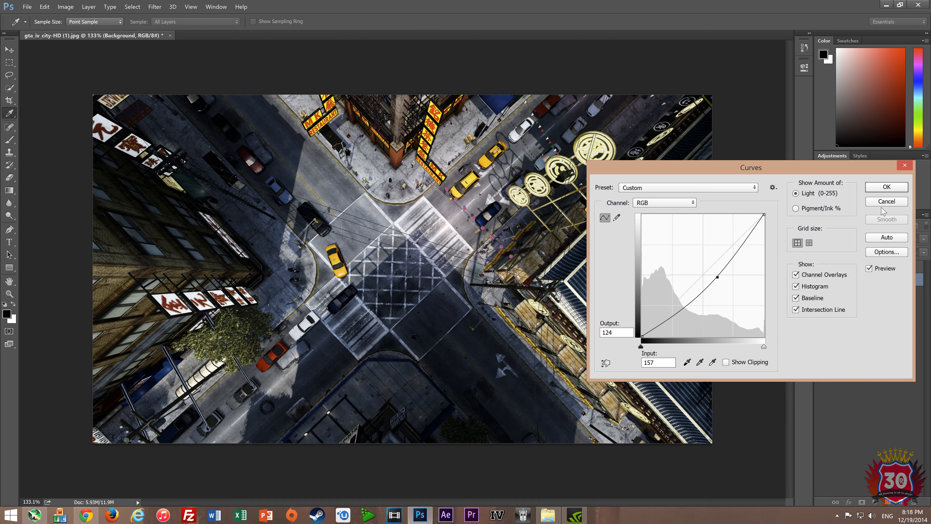
left_click(884, 204)
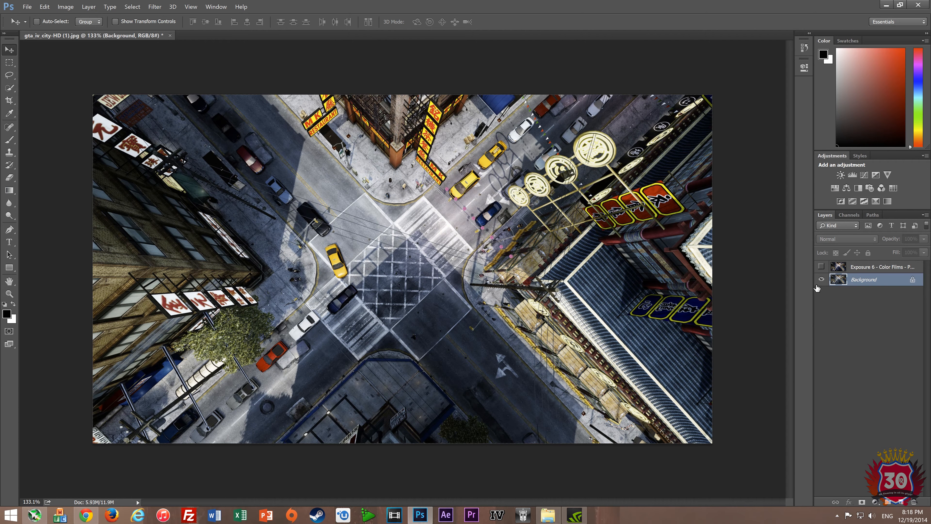
left_click(822, 267)
left_click(878, 270)
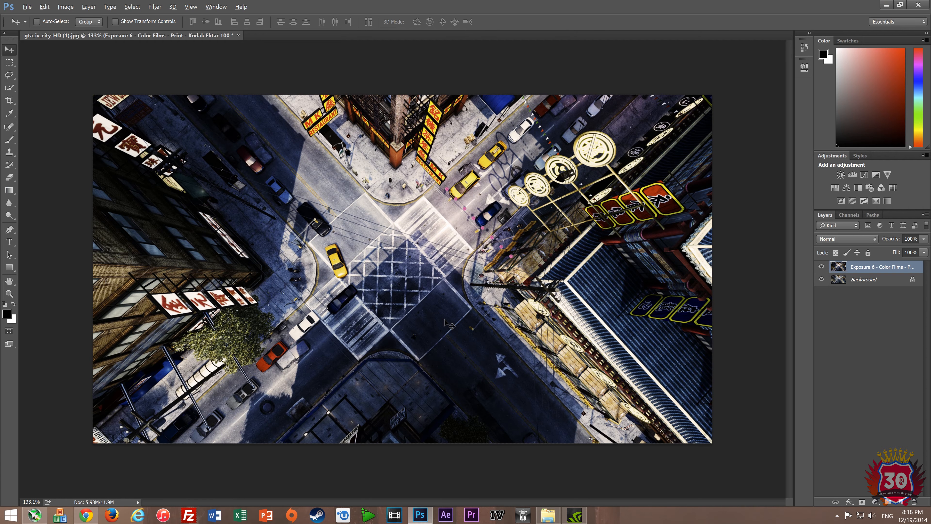
- Place Logo_GTAIV.png from the Misc folder into the city image as a layer above the filtered one
key("alt+Tab")
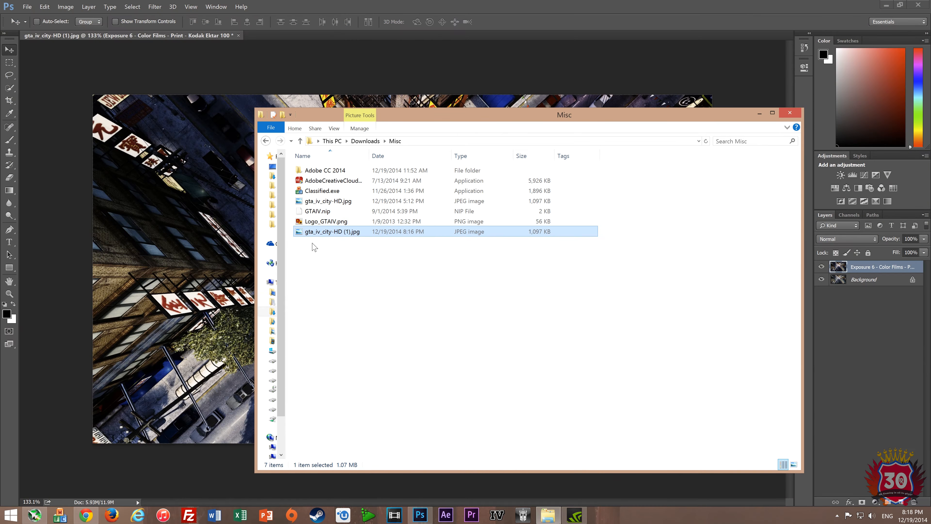
left_click(320, 222)
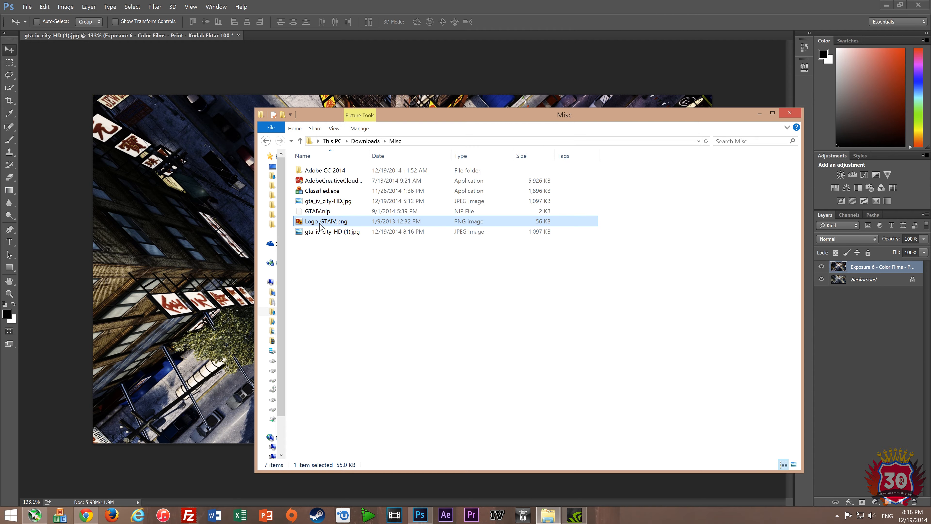
left_click_drag(320, 225, 167, 216)
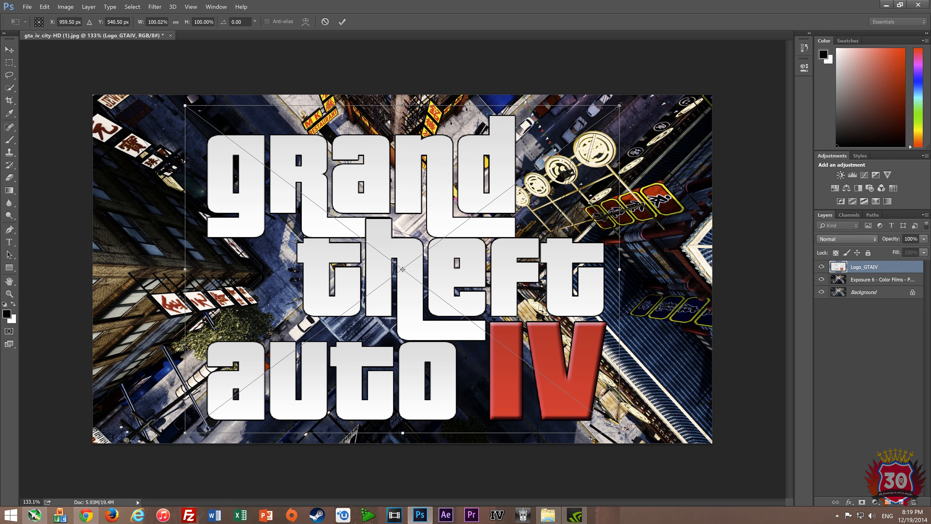
- Scale the Grand Theft Auto IV logo proportionally to about 56% and position it over the middle of the intersection
left_click_drag(619, 106, 463, 223)
left_click_drag(331, 385, 426, 316)
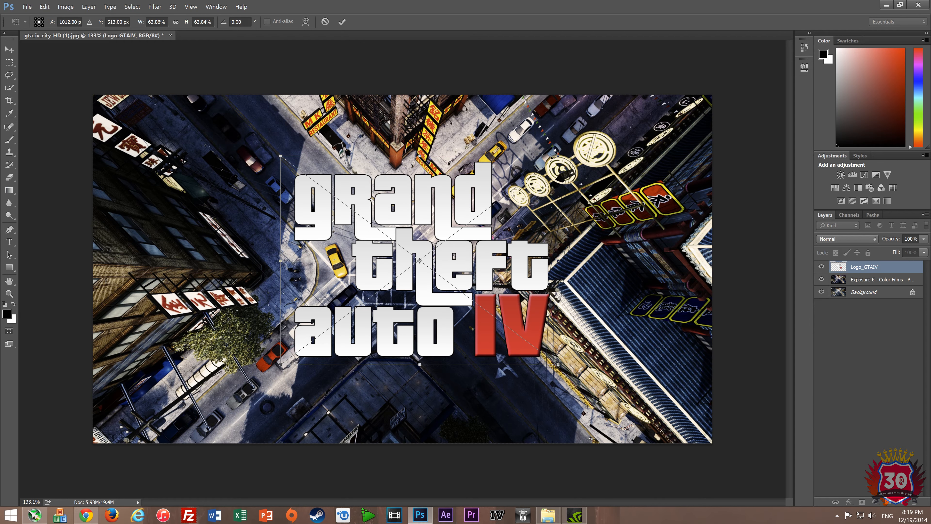
left_click_drag(554, 157, 510, 190)
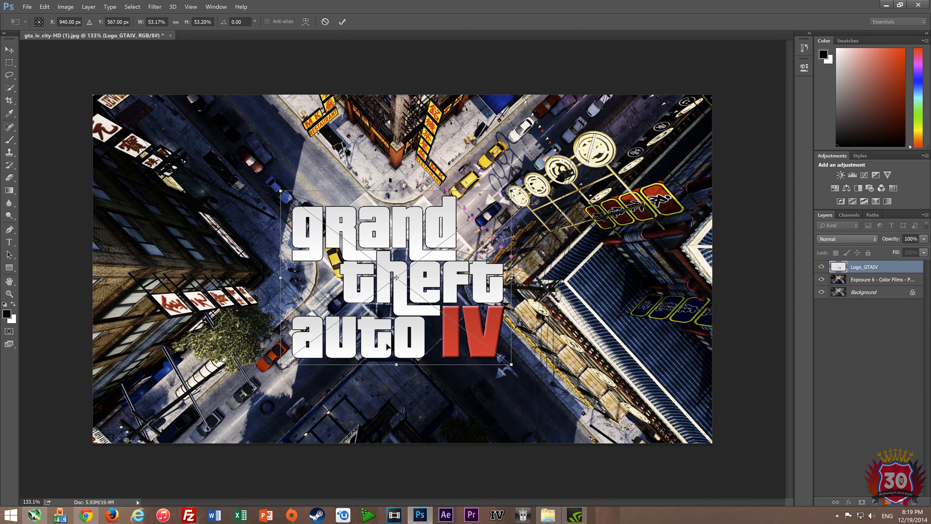
left_click_drag(387, 344, 396, 322)
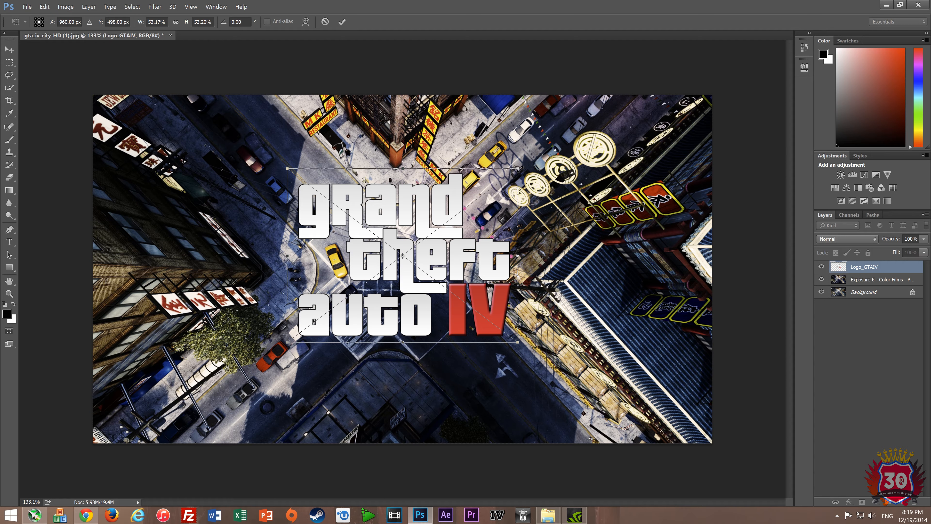
left_click_drag(519, 169, 531, 159)
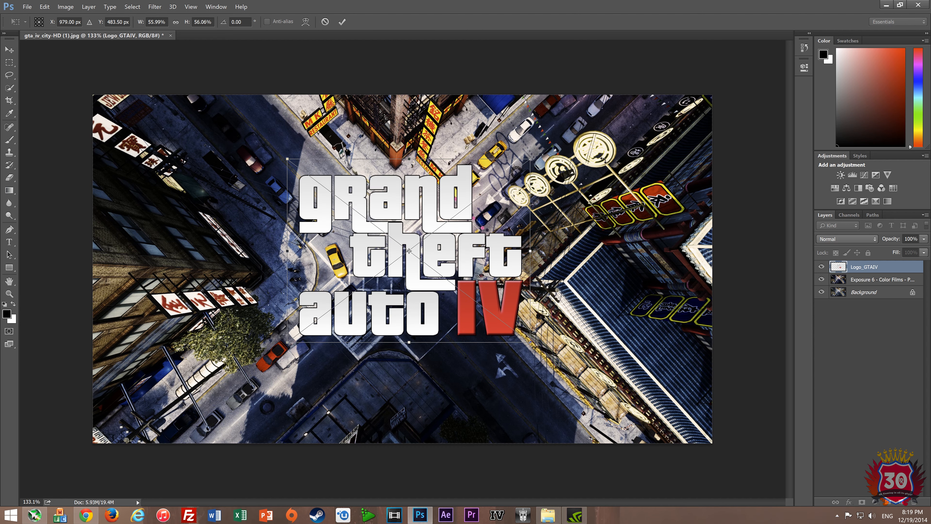
key("Return")
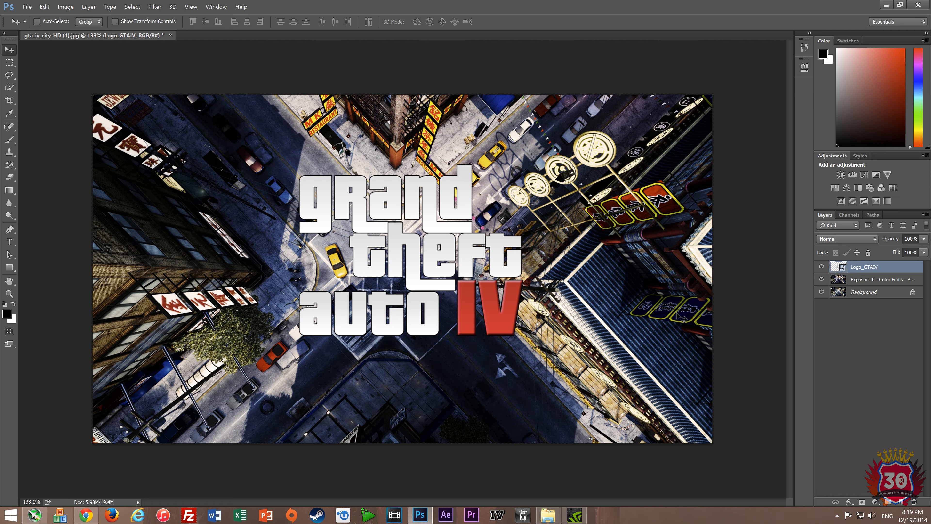
left_click_drag(430, 315, 430, 321)
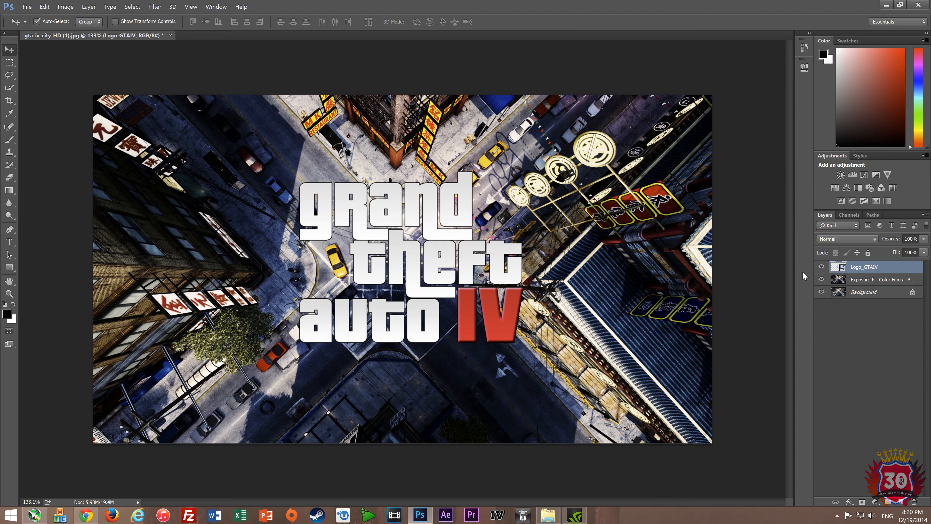
- Create a new layer named iCE above the logo layer
left_click(89, 7)
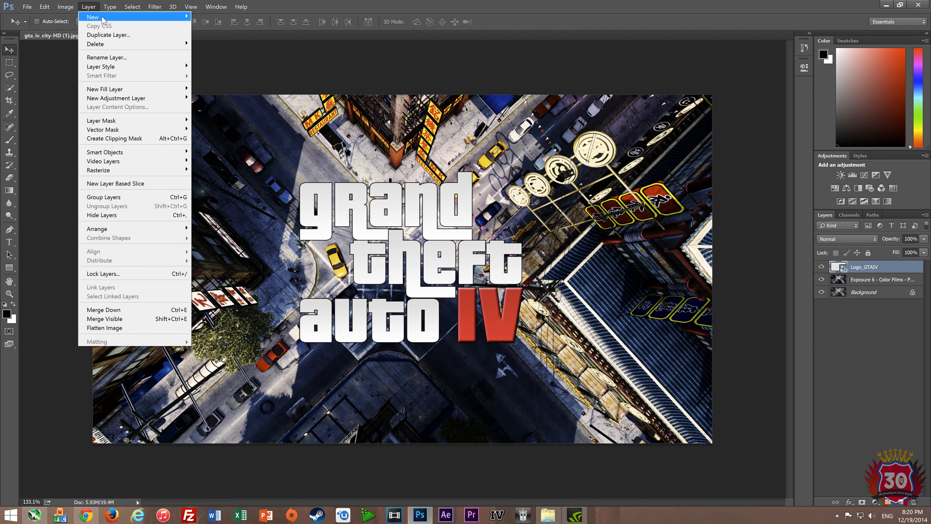
mouse_move(103, 19)
left_click(343, 3)
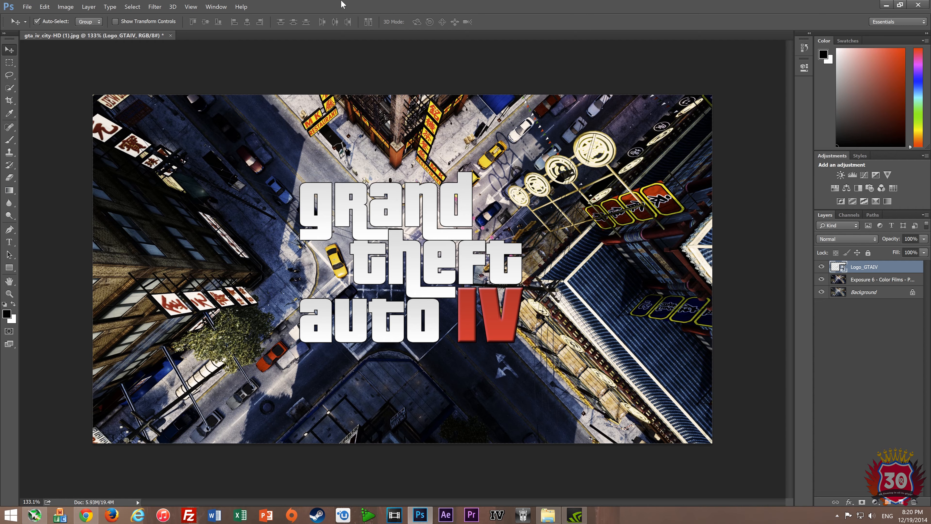
key("ctrl+shift+n")
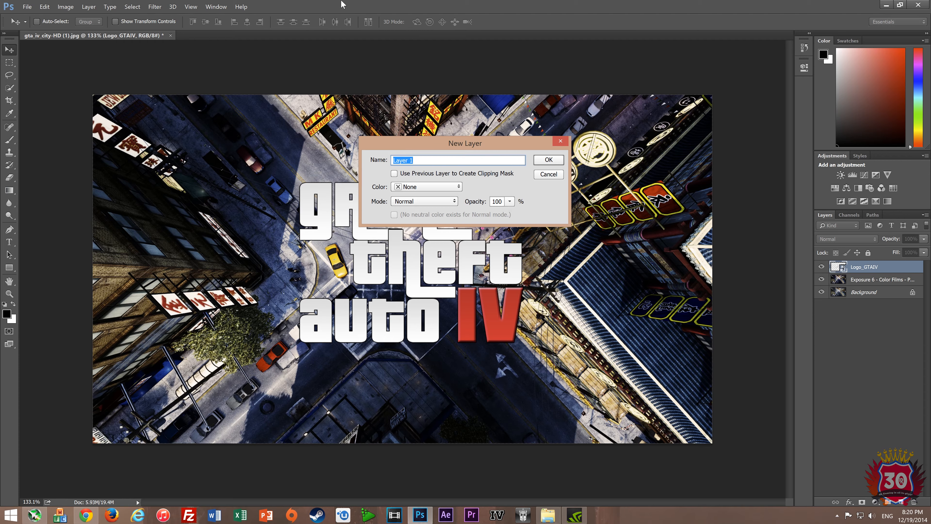
type("iCE")
key("Return")
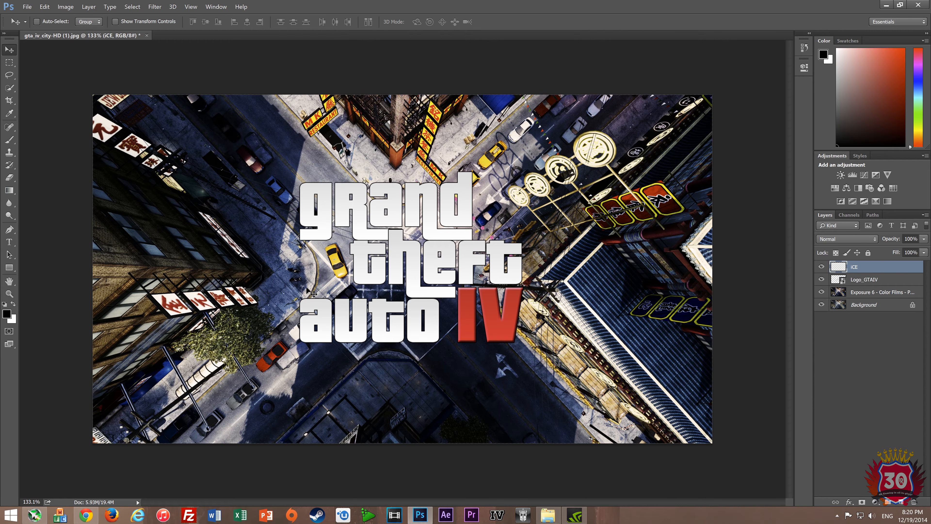
- Add a text box reading iCEnhancer below the logo and widen it to the full width of the image
key("t")
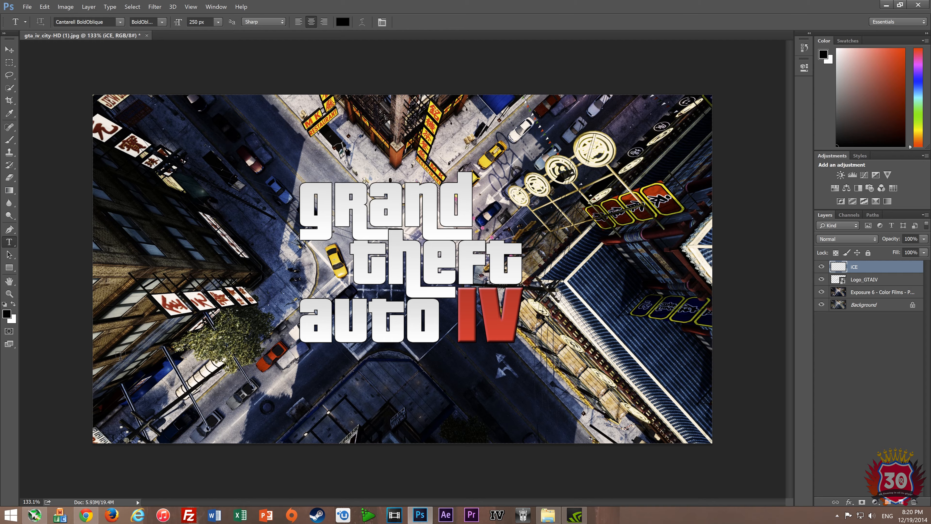
left_click_drag(121, 356, 697, 443)
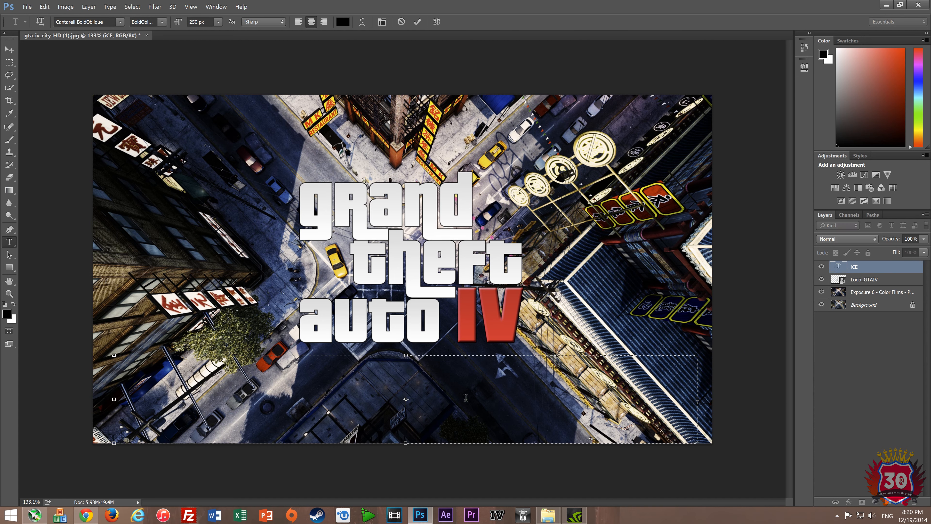
type("iCE")
key("BackSpace")
key("BackSpace")
key("BackSpace")
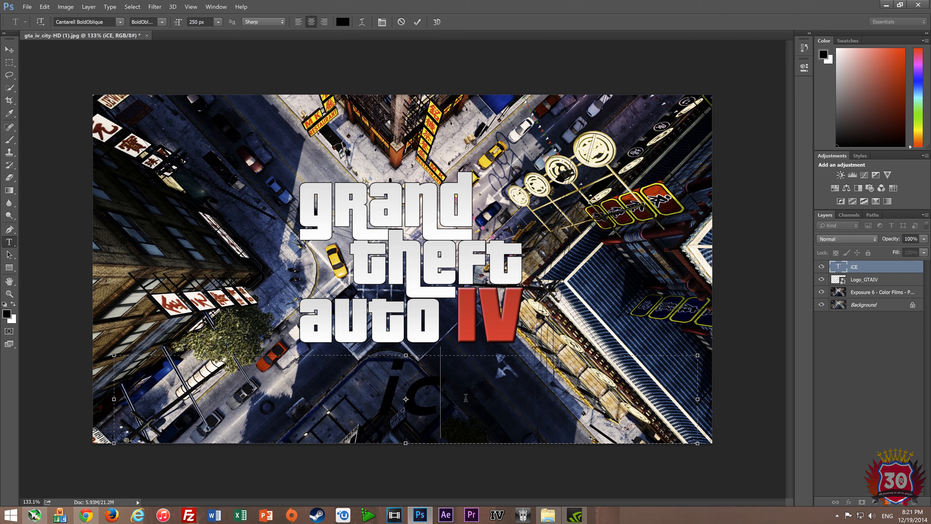
type("iCEnah")
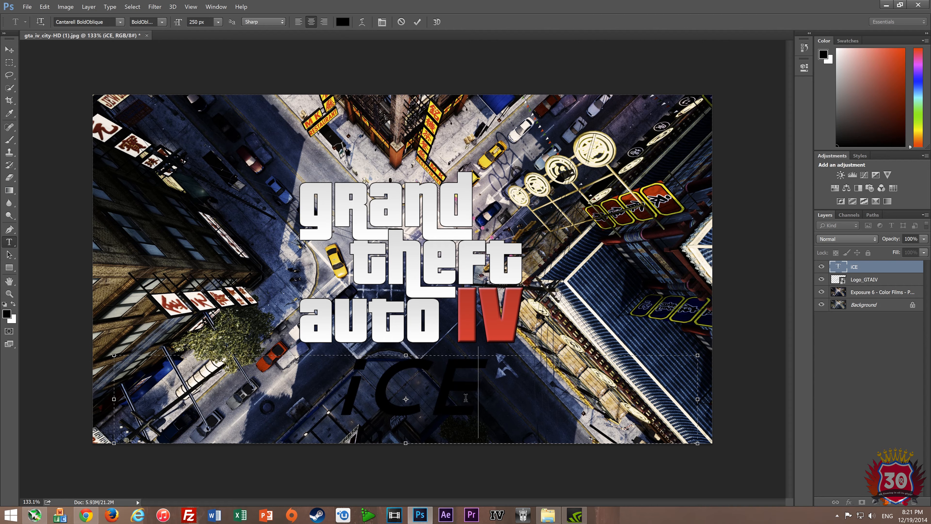
key("BackSpace")
key("BackSpace")
type("ha")
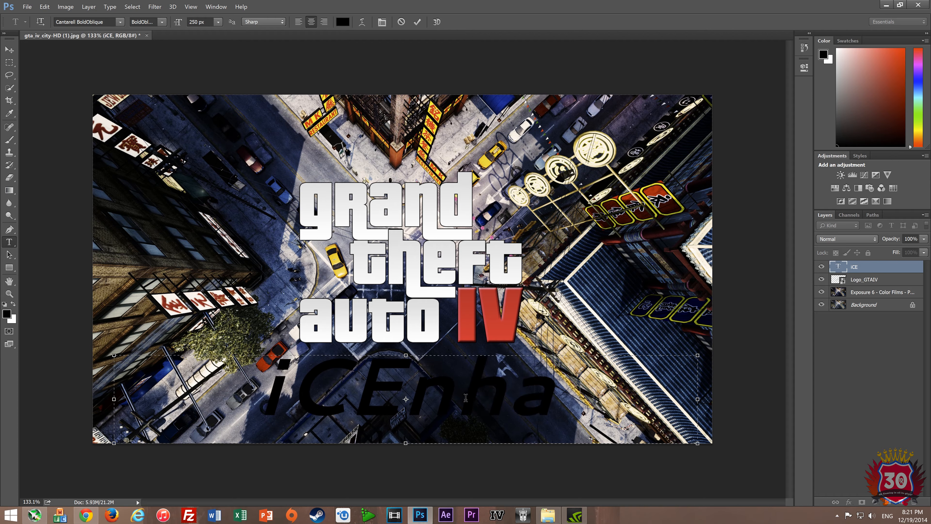
type("ncer 3")
key("BackSpace")
key("BackSpace")
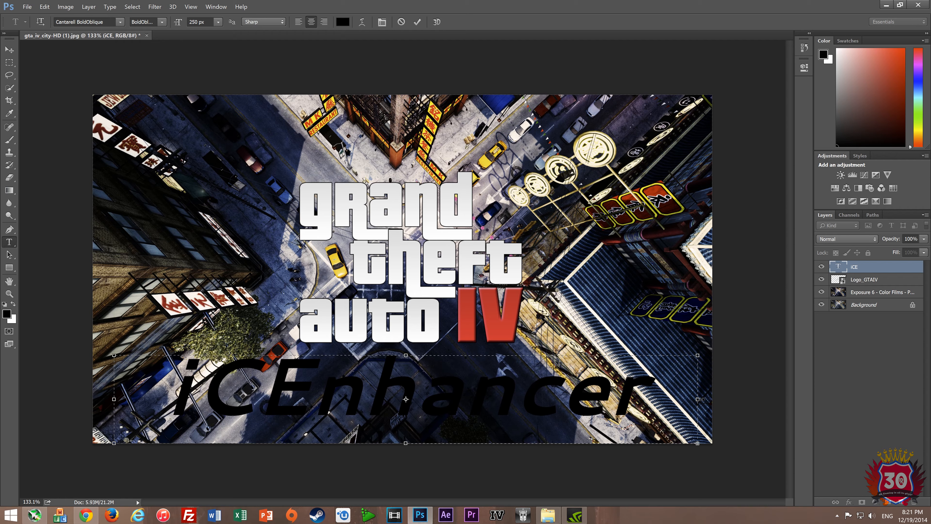
left_click_drag(699, 399, 712, 399)
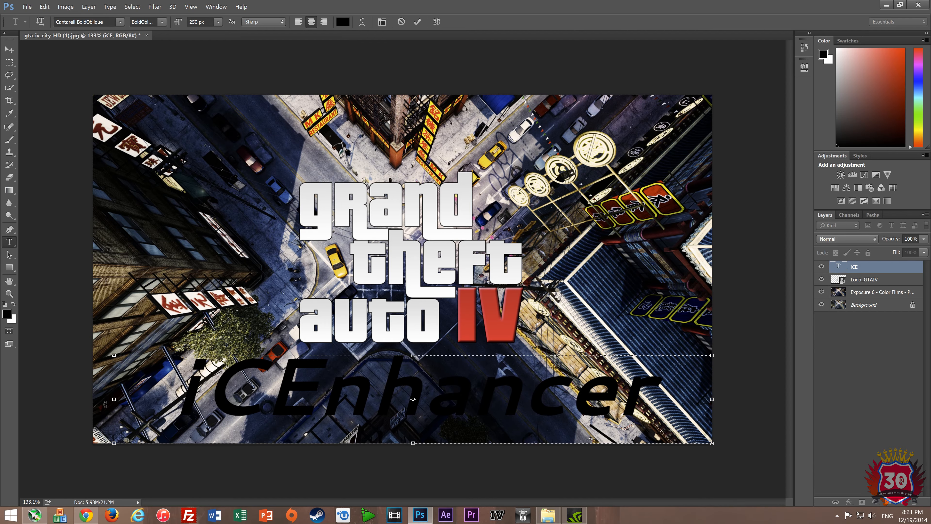
left_click_drag(113, 399, 795, 410)
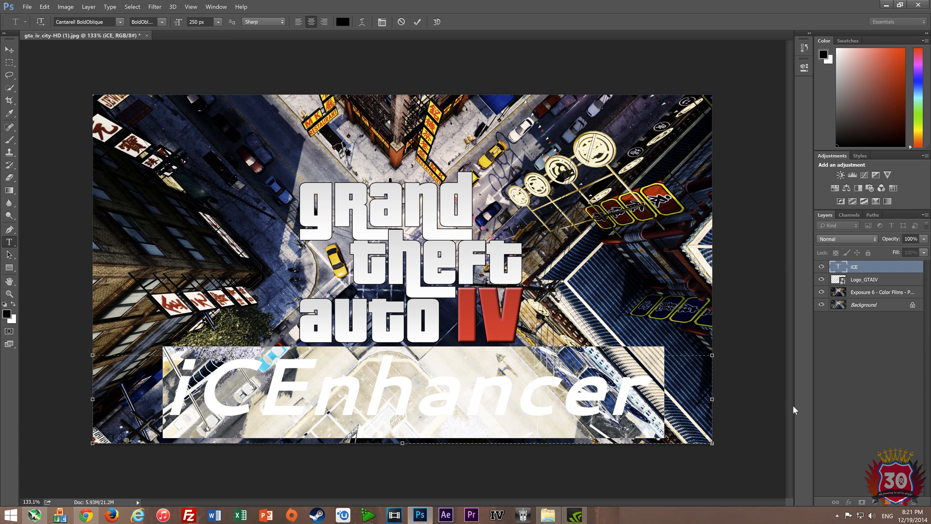
- Complete the title text as iCEnhancer 3.0 and set the size of all its characters to 200 px
left_click(200, 21)
type("175")
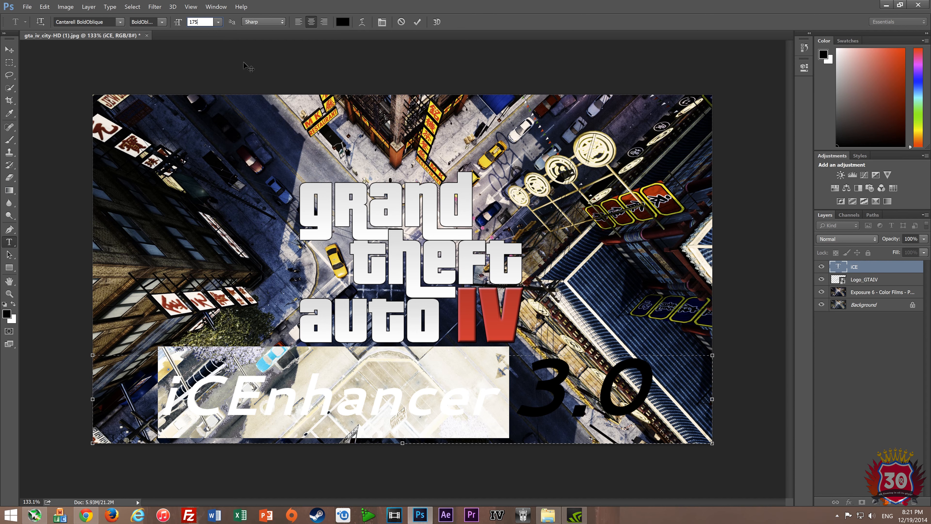
left_click_drag(680, 408, 57, 370)
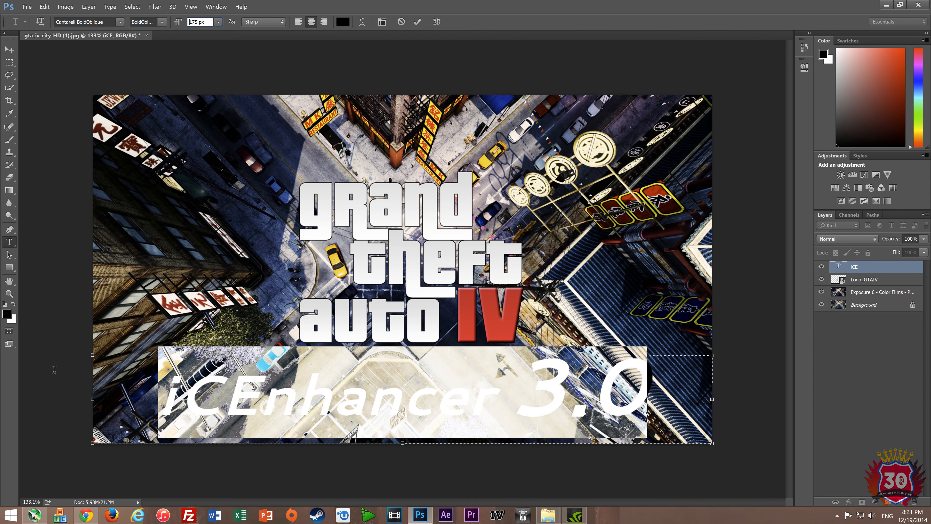
left_click_drag(206, 22, 107, 16)
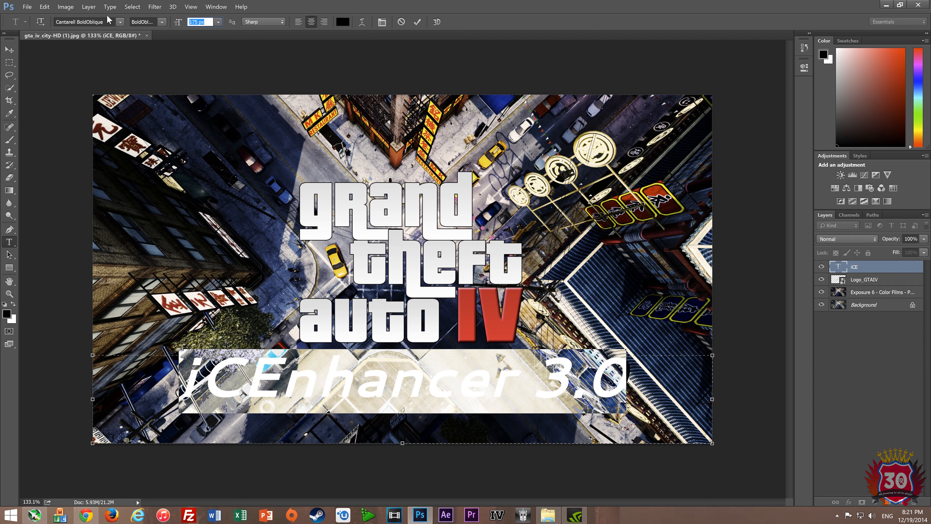
type("175")
key("Return")
type("200")
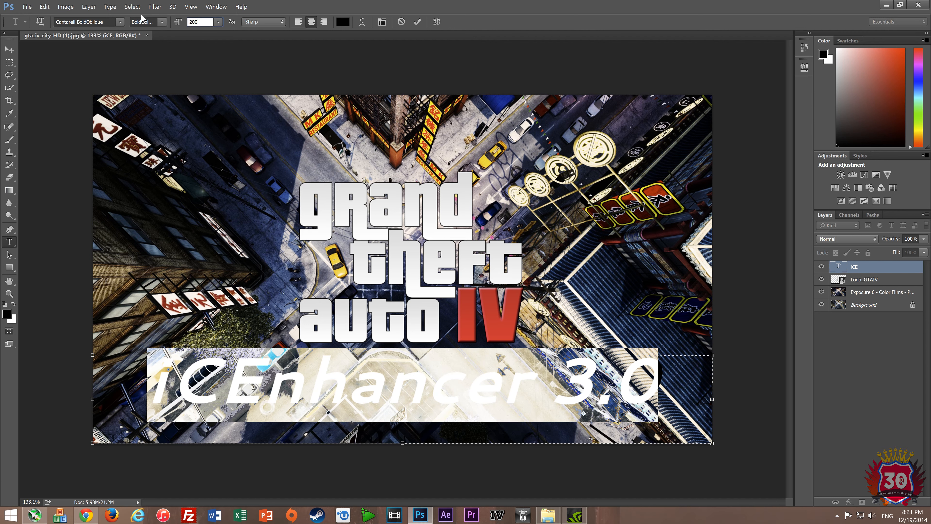
left_click(9, 49)
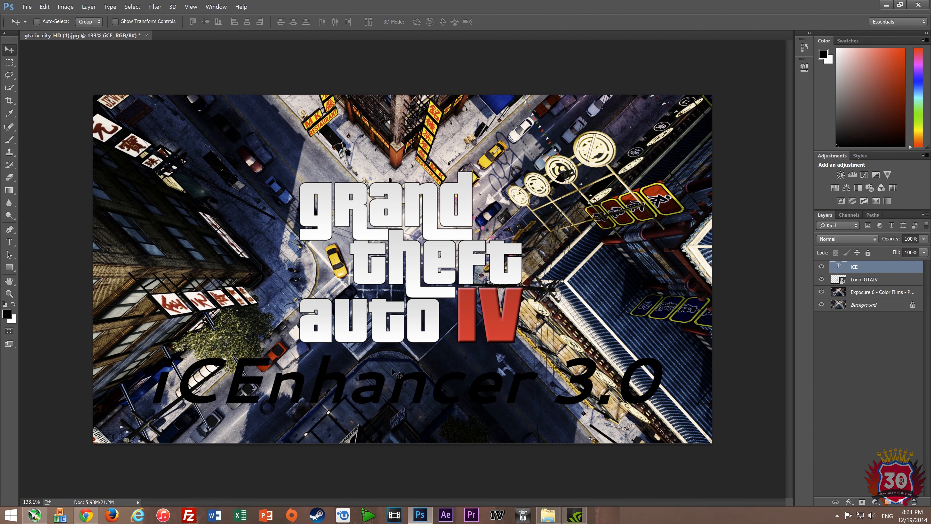
- Change the iCEnhancer 3.0 title's font to Cambria Bold and move it down closer to the image's lower edge
left_click_drag(446, 398, 445, 413)
key("t")
left_click(551, 406)
left_click_drag(658, 406, 112, 382)
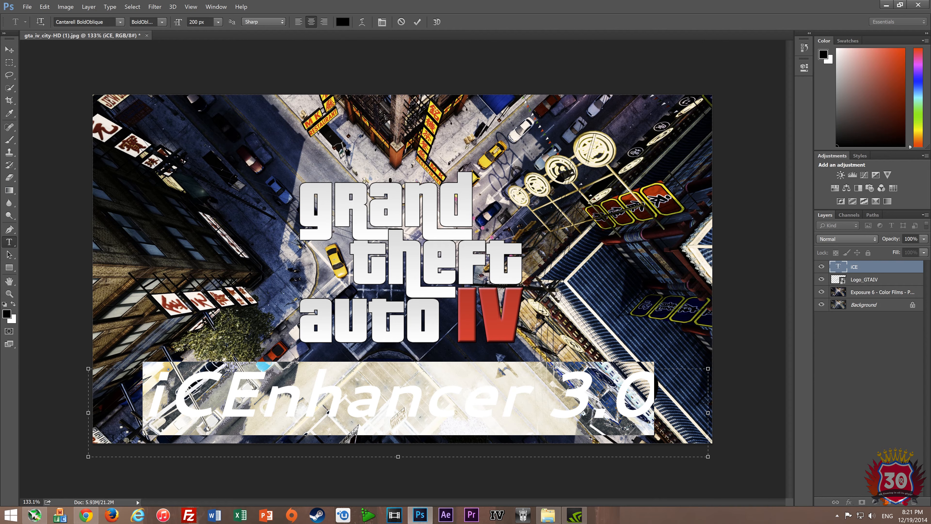
left_click(120, 23)
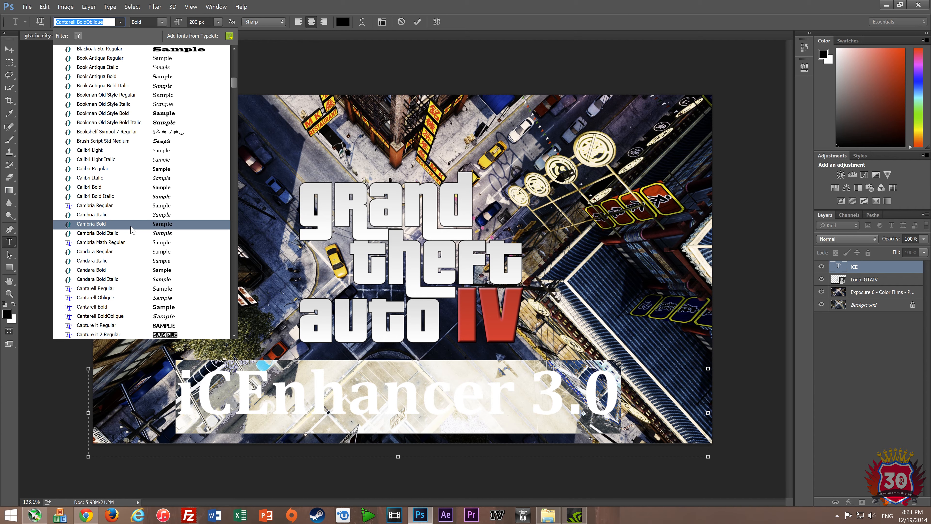
left_click(131, 226)
left_click(9, 49)
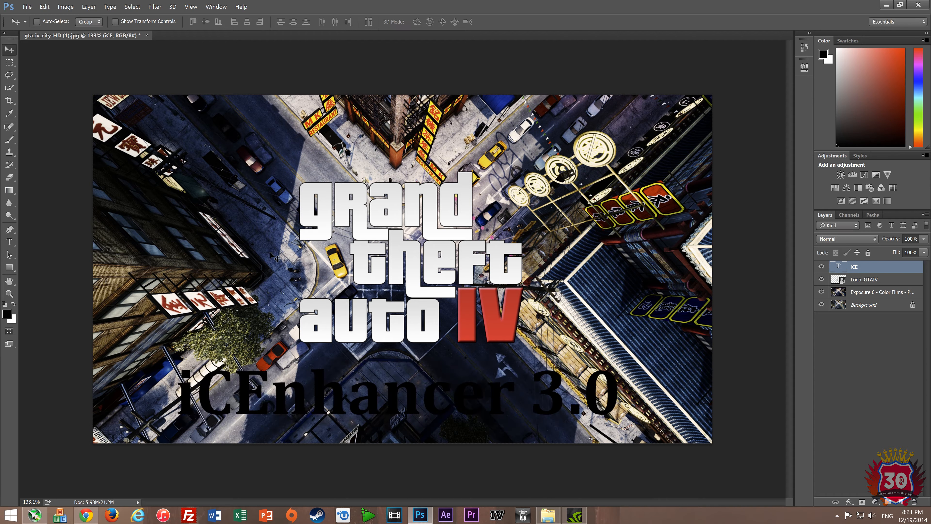
left_click_drag(457, 409, 459, 426)
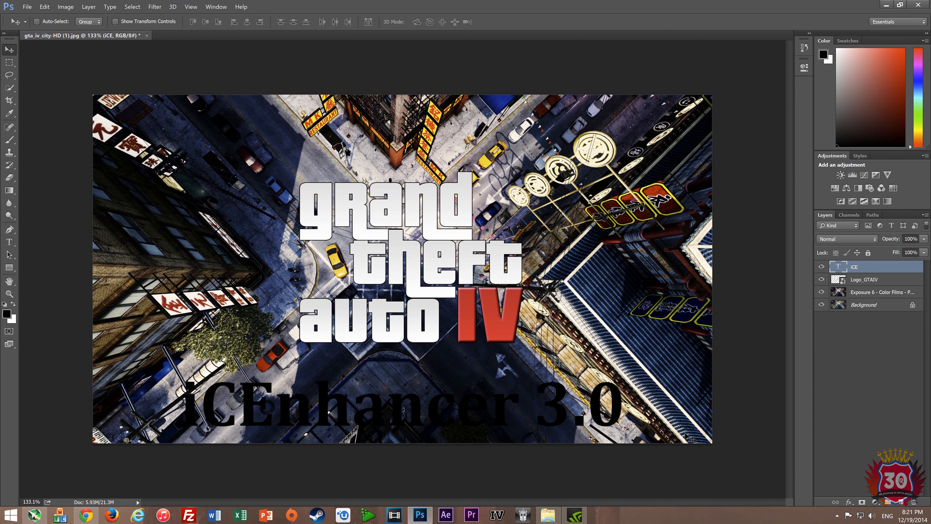
key("t")
left_click(625, 415)
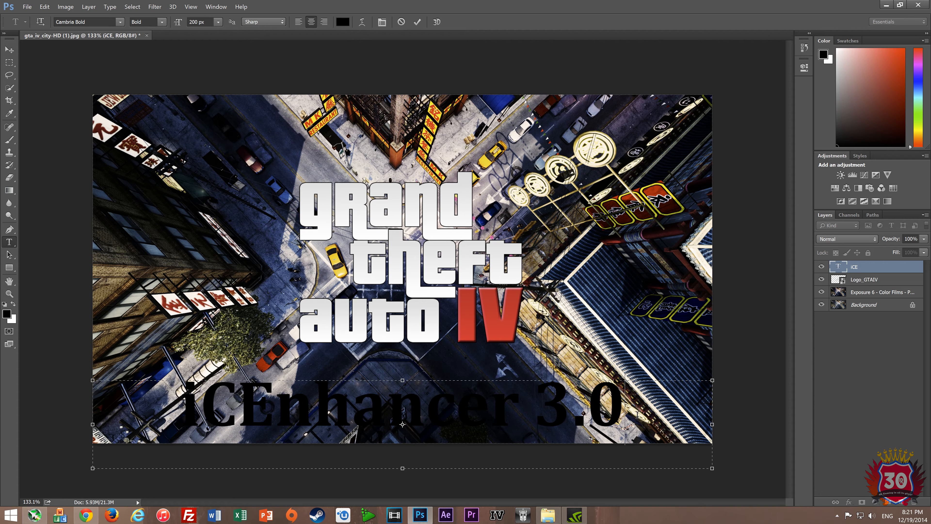
left_click_drag(637, 414, 177, 378)
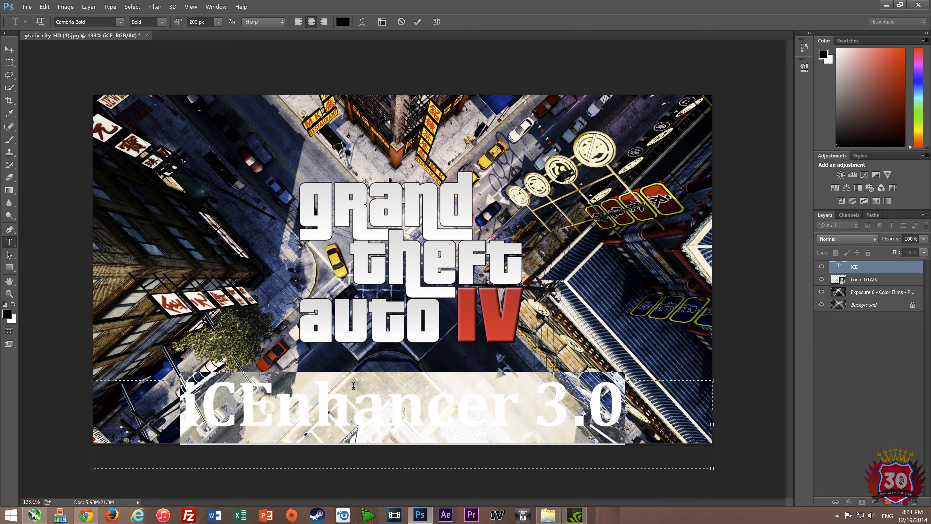
key("ctrl+Return")
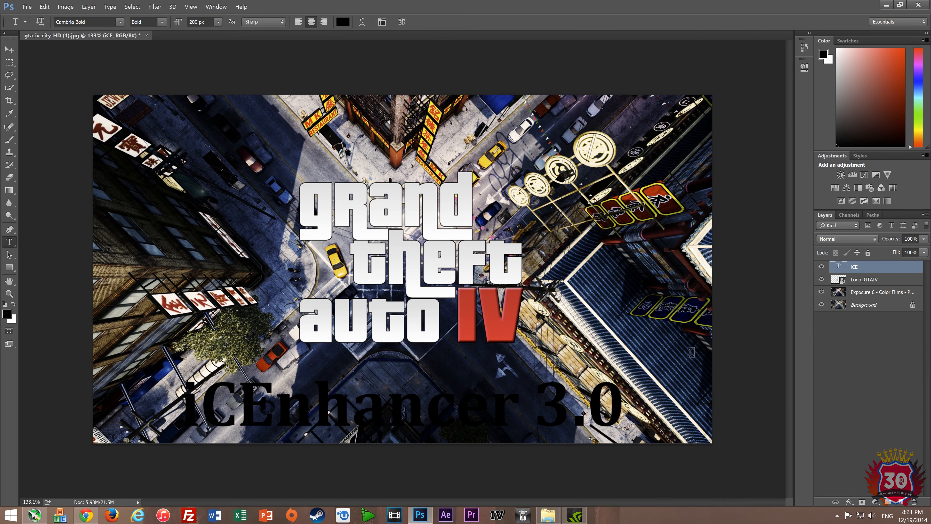
- Apply a white-to-light-grey linear Gradient Overlay to the iCE text layer
double_click(880, 266)
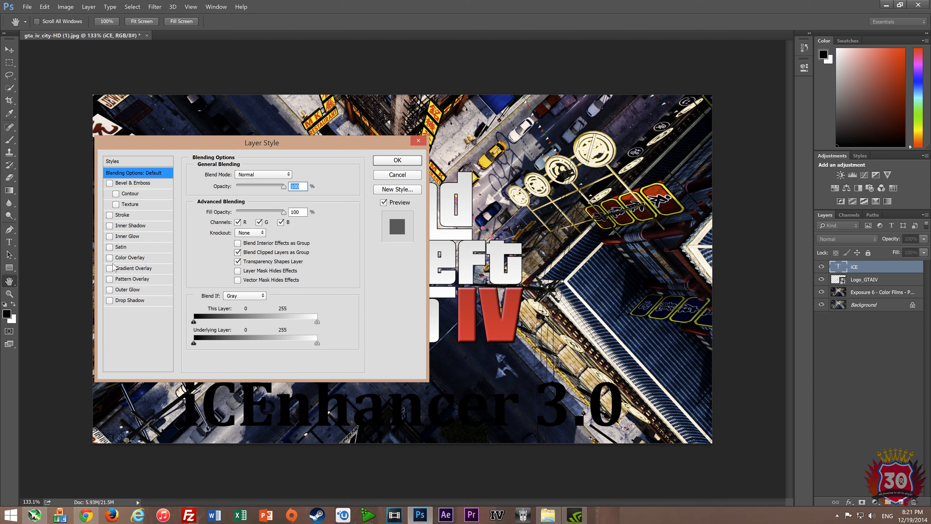
left_click(110, 268)
left_click(121, 268)
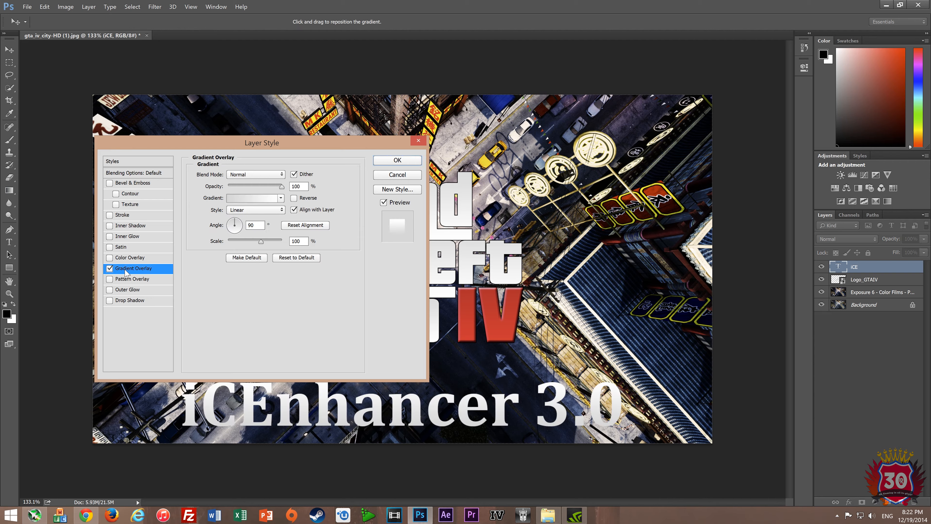
- Add a 5 px inside Stroke in dark red 8e0000 at 62% opacity to the iCE text layer
left_click(110, 215)
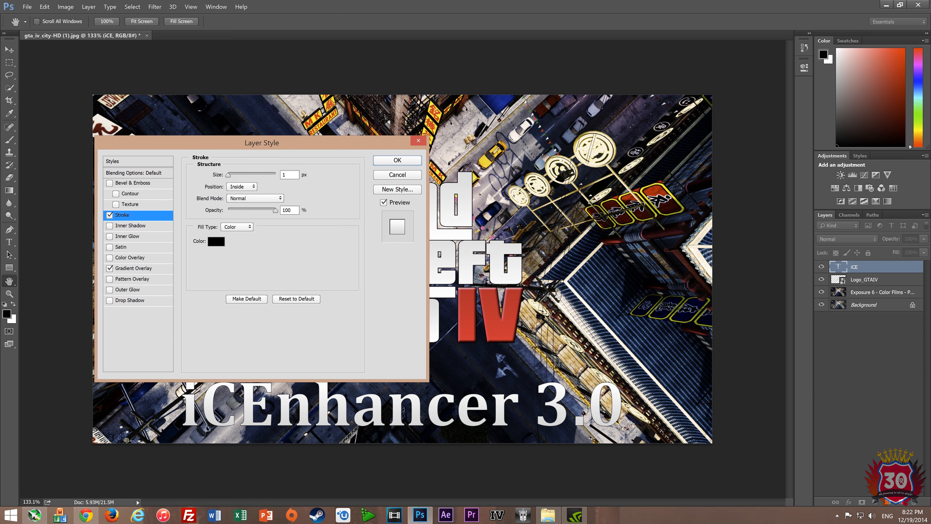
left_click(288, 175)
type("5")
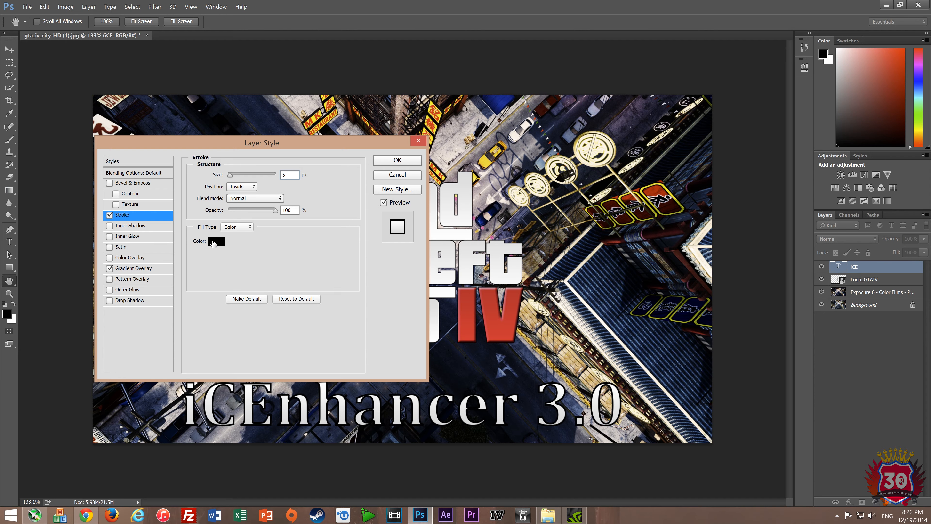
left_click(216, 241)
left_click(190, 245)
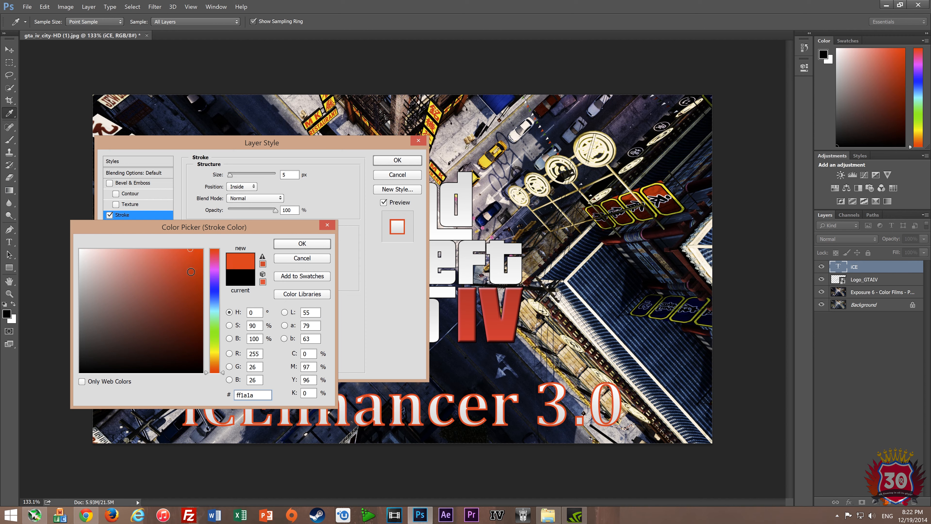
left_click(203, 282)
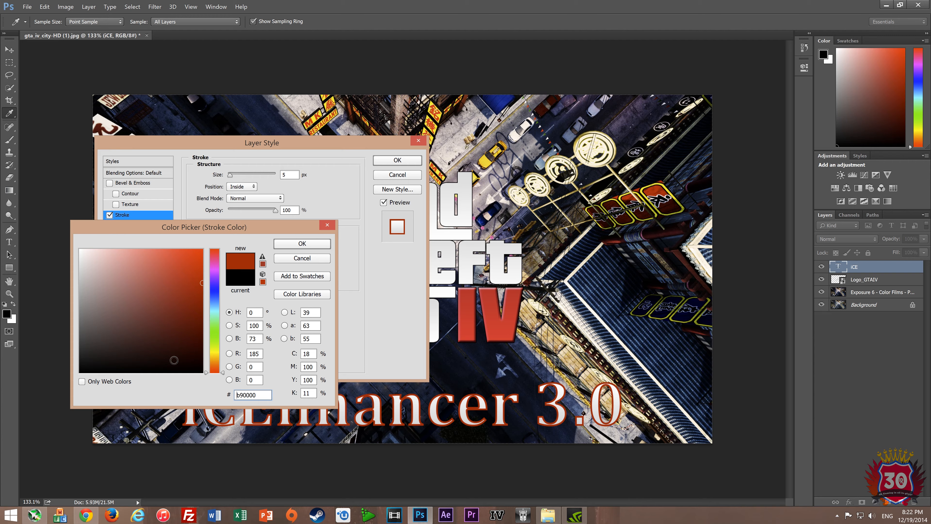
mouse_move(174, 360)
left_mouse_down()
mouse_move(205, 351)
mouse_move(209, 307)
left_mouse_up()
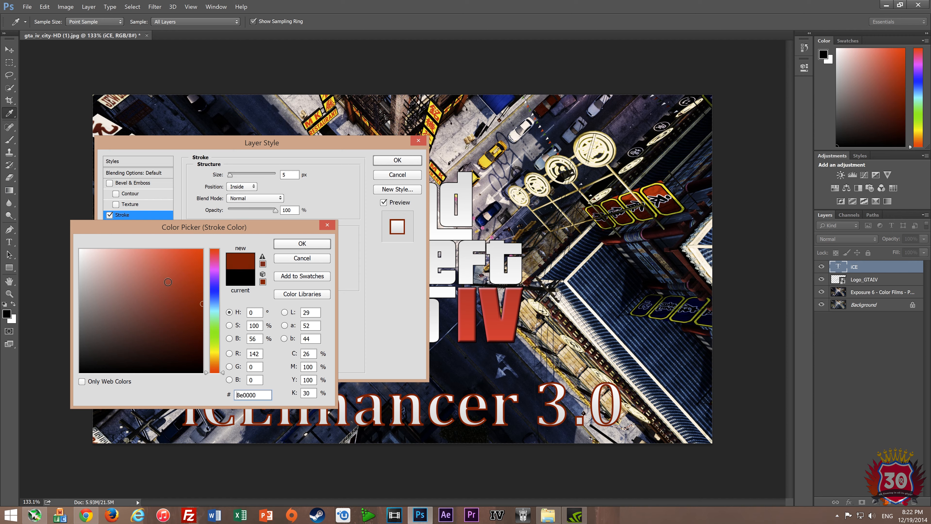
left_click(290, 244)
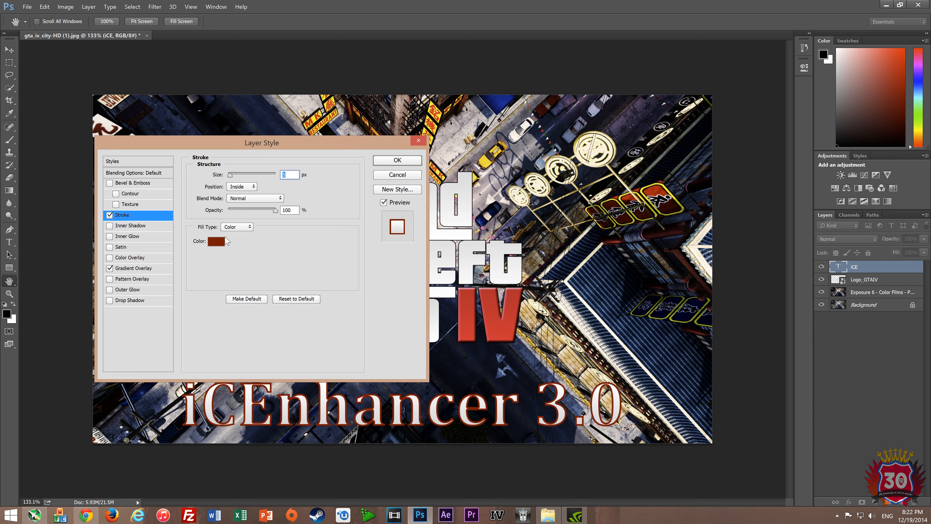
left_click_drag(274, 210, 258, 211)
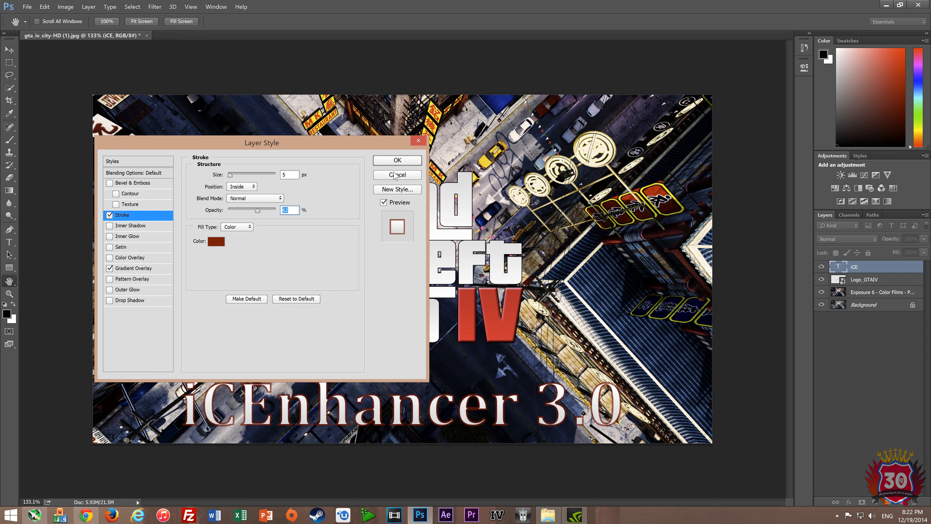
left_click(398, 161)
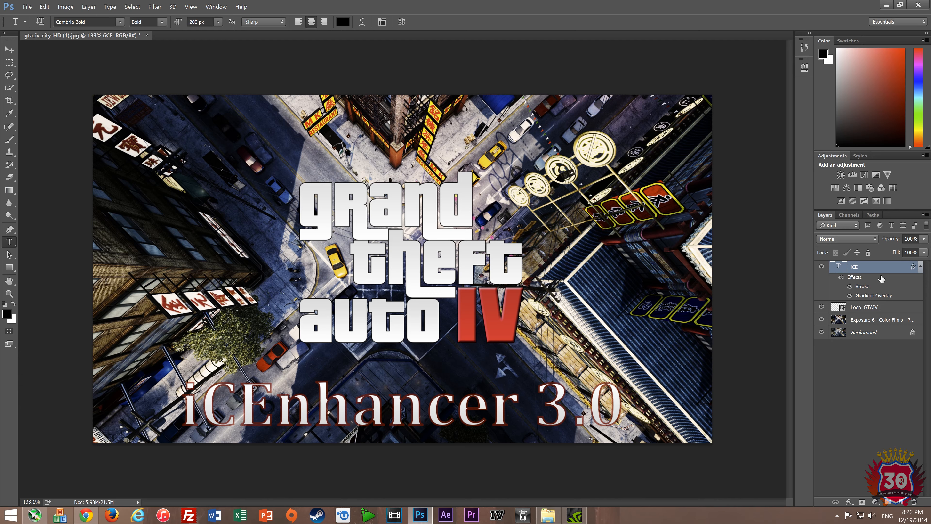
- Create a new layer named 4K above the iCE text layer
key("ctrl+shift+n")
type("4K")
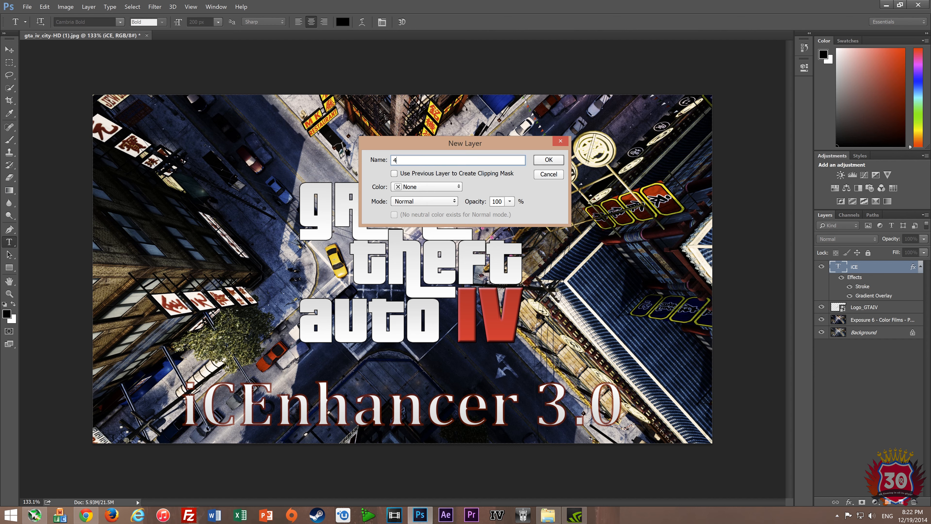
key("Return")
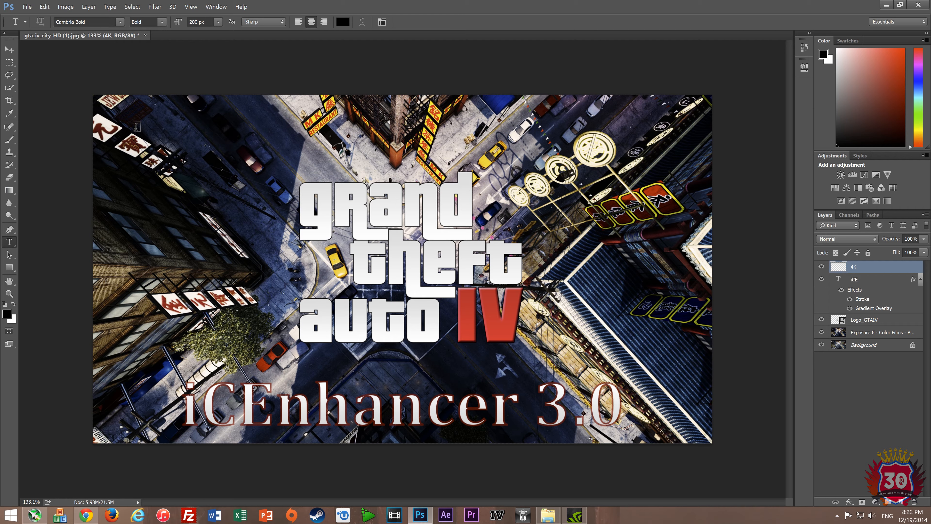
- Add the text 4K in the upper-left part of the image, above the logo, and set its size to 250 px
left_click_drag(133, 126, 373, 210)
type("4K")
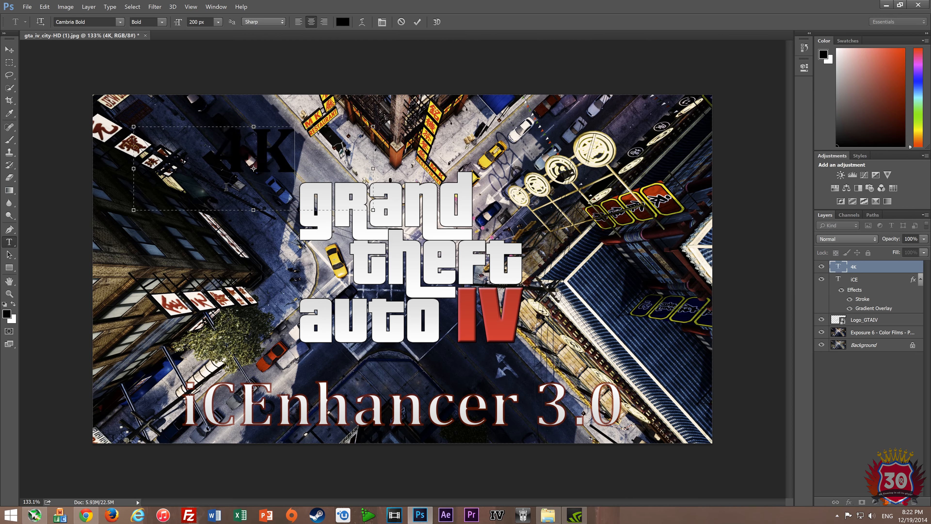
key("shift+Left")
key("shift+Left")
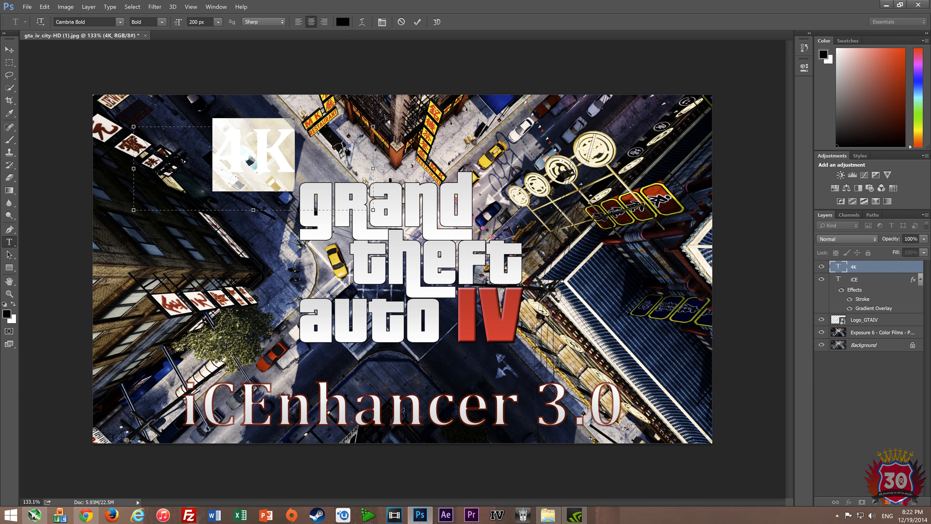
left_click_drag(210, 22, 123, 18)
type("250")
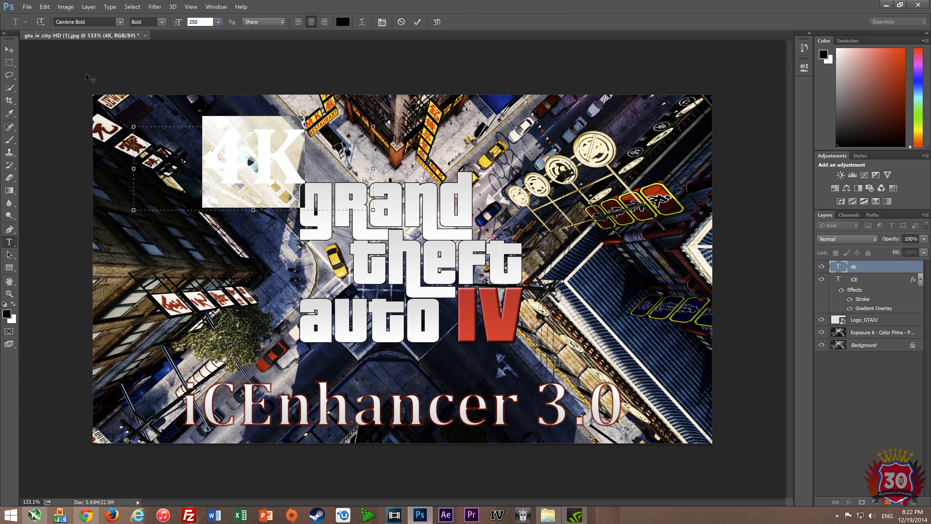
- Move the 4K text up and left to the image's top edge and add a yellow ffed23 Color Overlay to it
left_click(10, 49)
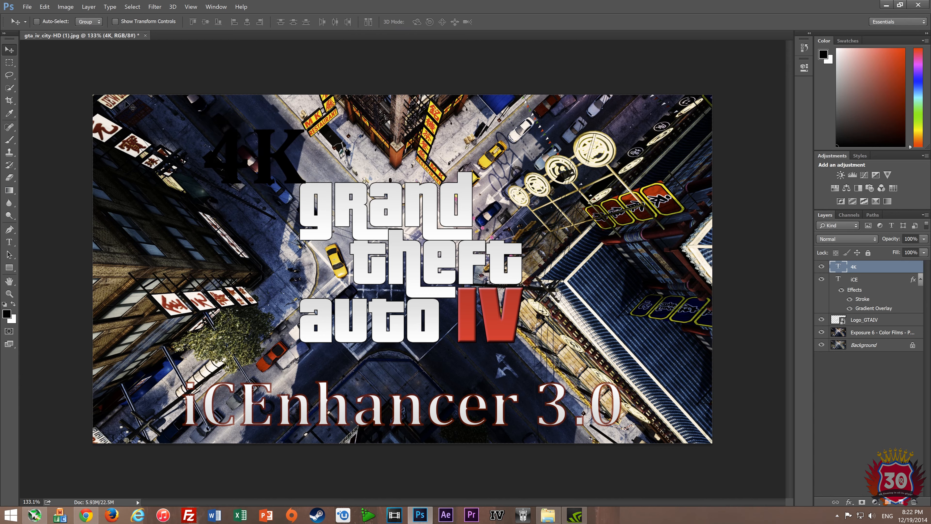
left_click_drag(268, 174, 215, 139)
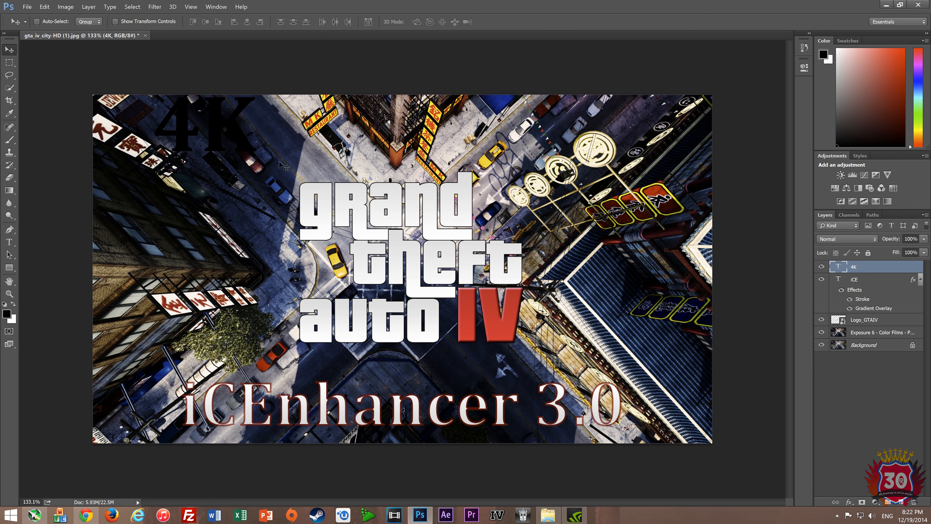
double_click(882, 271)
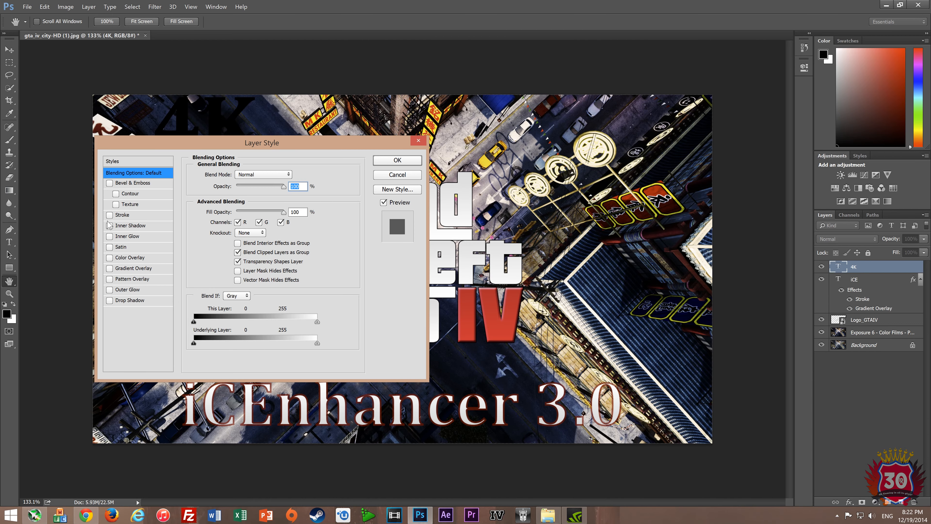
left_click(110, 258)
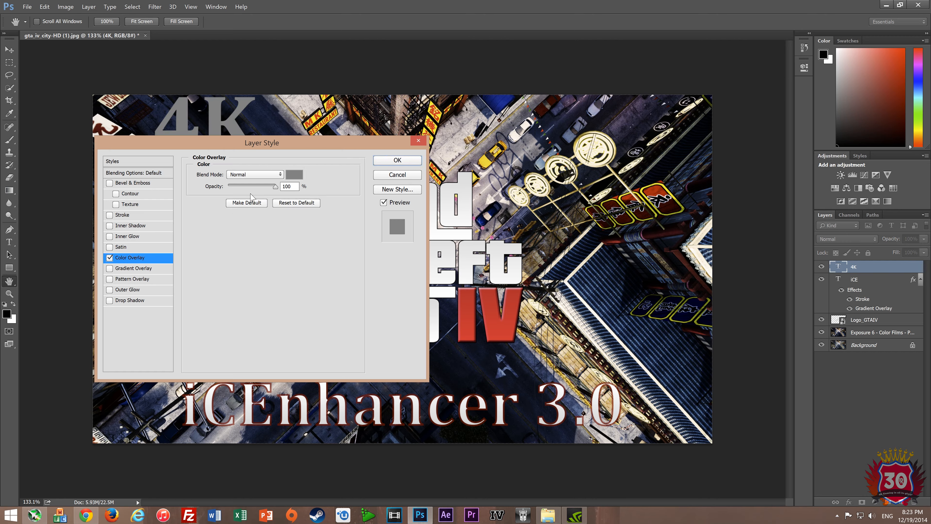
left_click_drag(309, 154, 553, 171)
left_click(538, 191)
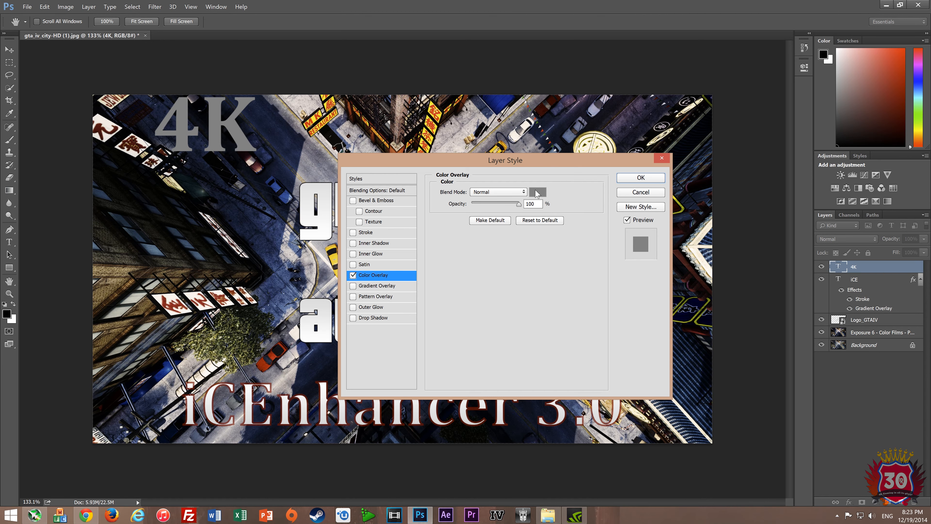
left_click_drag(209, 353, 220, 353)
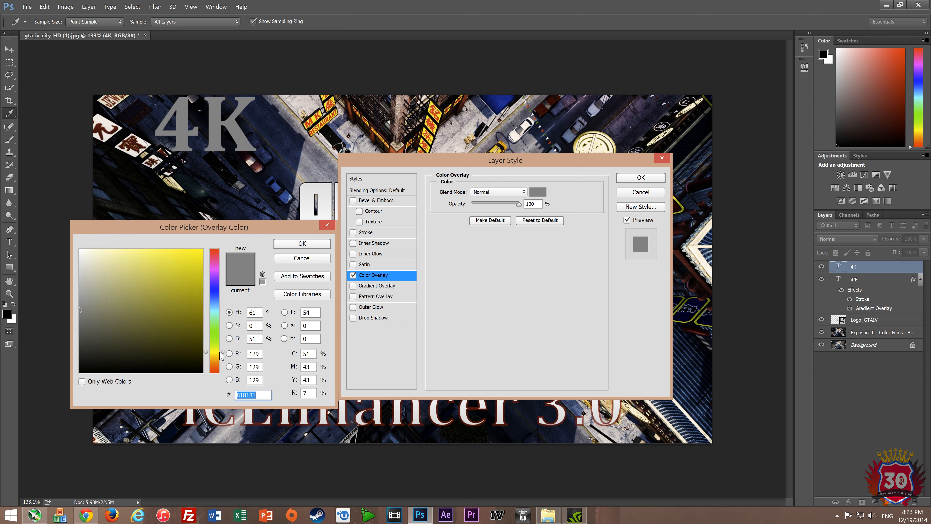
mouse_move(164, 302)
left_mouse_down()
mouse_move(204, 293)
mouse_move(189, 259)
mouse_move(197, 253)
left_mouse_up()
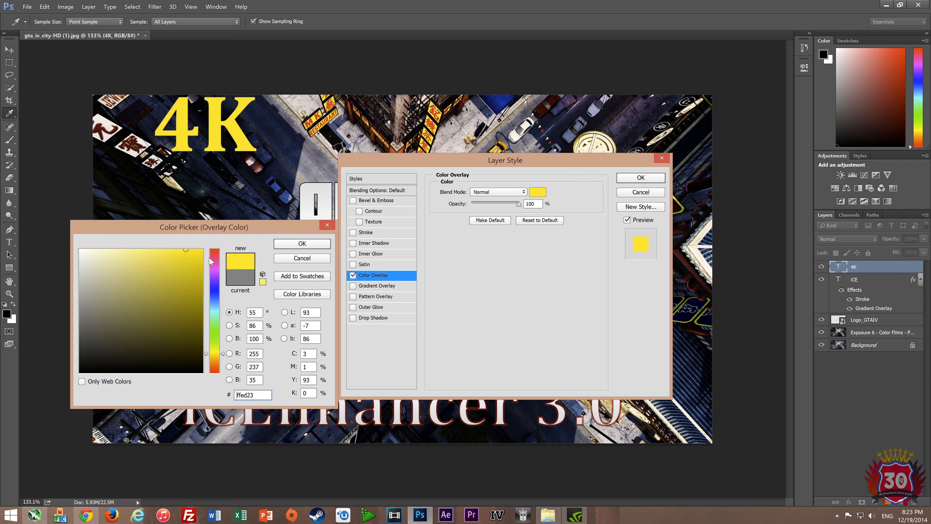
left_click(302, 243)
- Add a 3 px black inside Stroke to the 4K text and move the text slightly down from the image's top edge
left_click(353, 232)
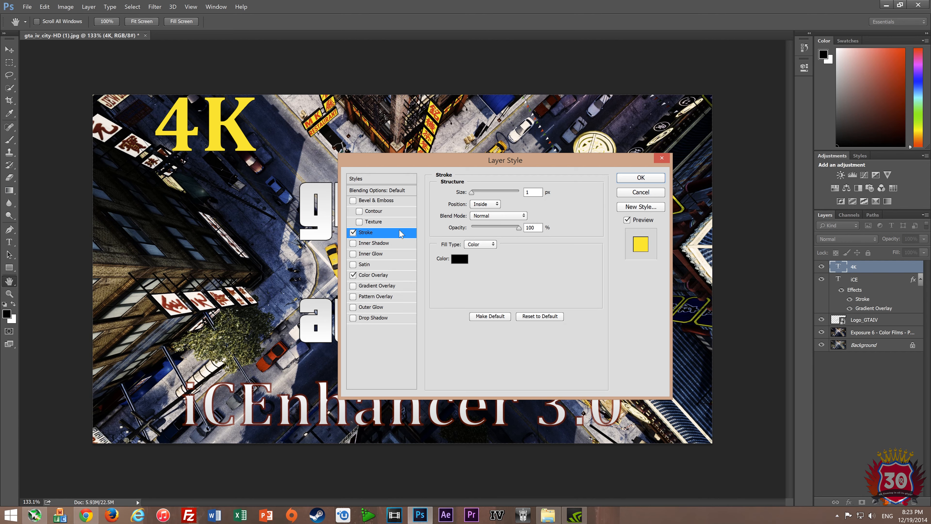
type("3")
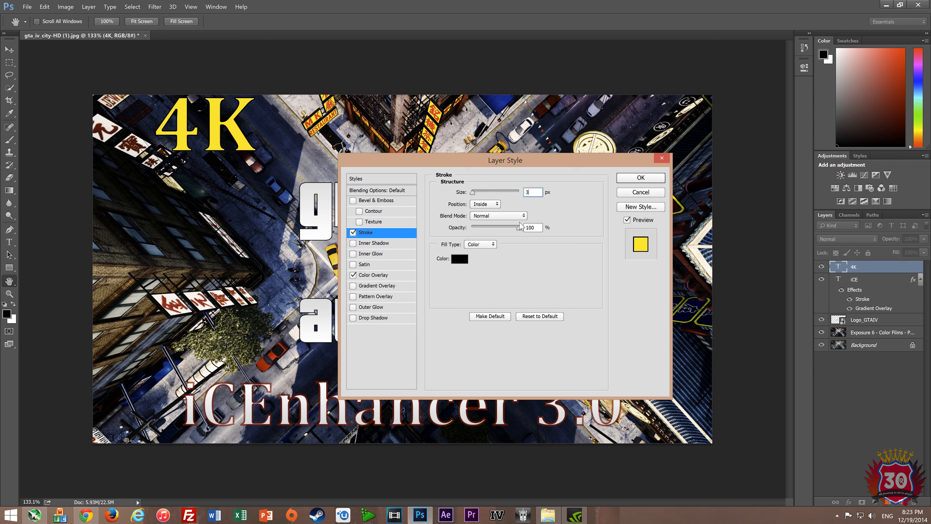
left_click(644, 180)
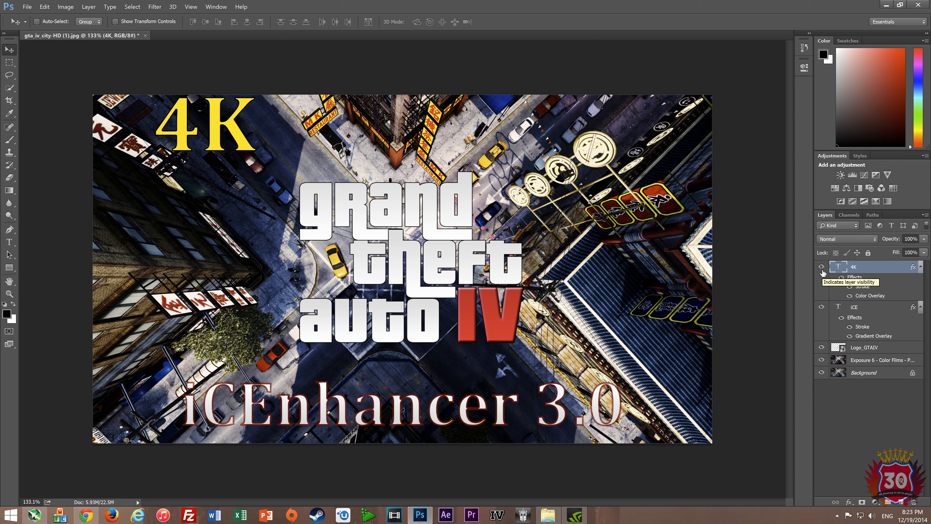
left_click_drag(214, 144, 216, 154)
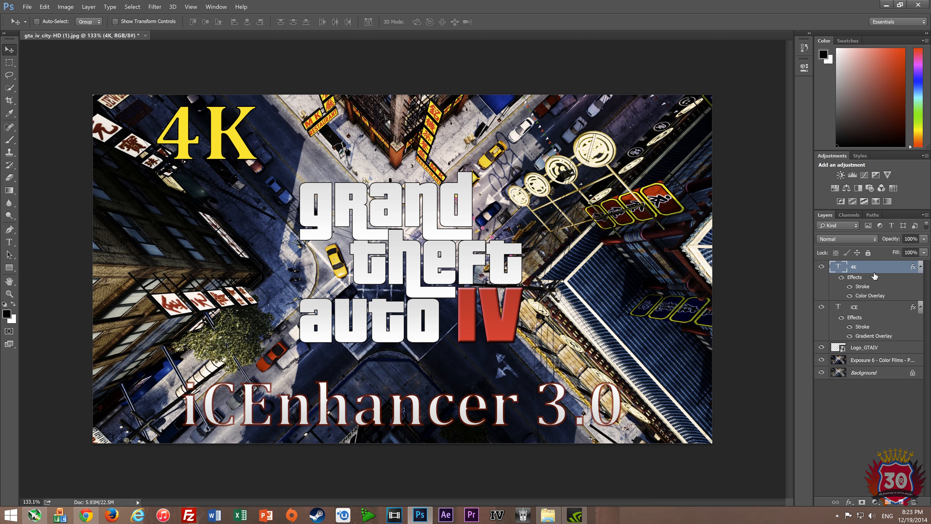
- Merge all layers from 4K to Background into one and start a Save for Web export in JPEG format
left_click(865, 373, "shift")
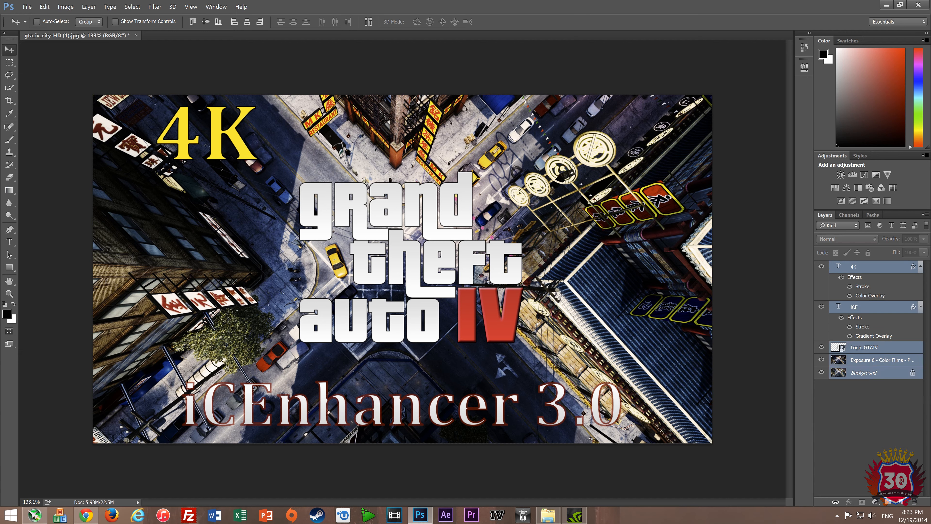
key("ctrl+e")
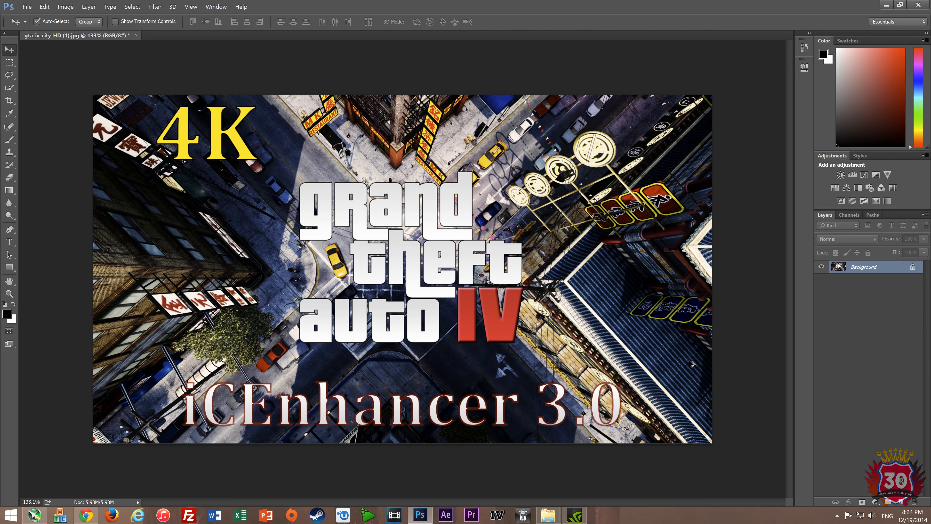
key("ctrl+alt+shift+s")
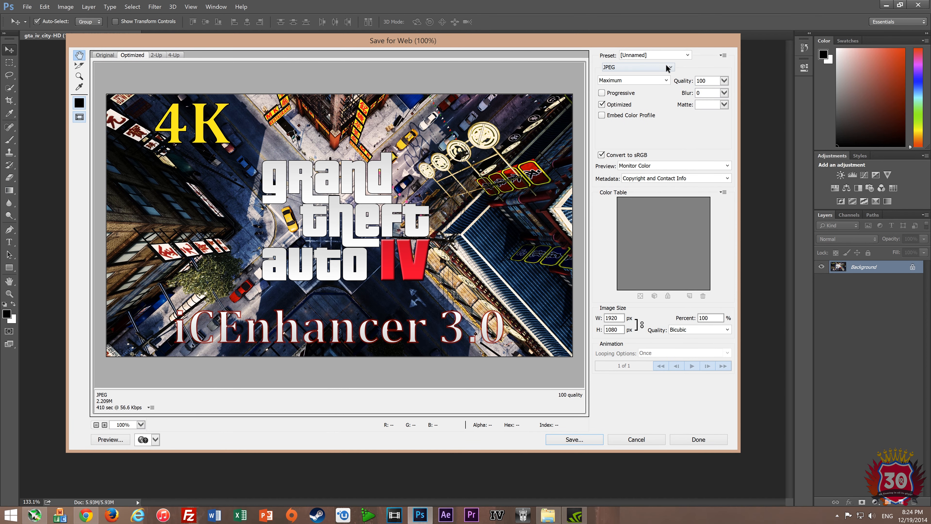
left_click(666, 66)
left_click(629, 68)
- Switch to Chrome and check the custom thumbnail file requirements on the YouTube video's edit page
left_click(85, 515)
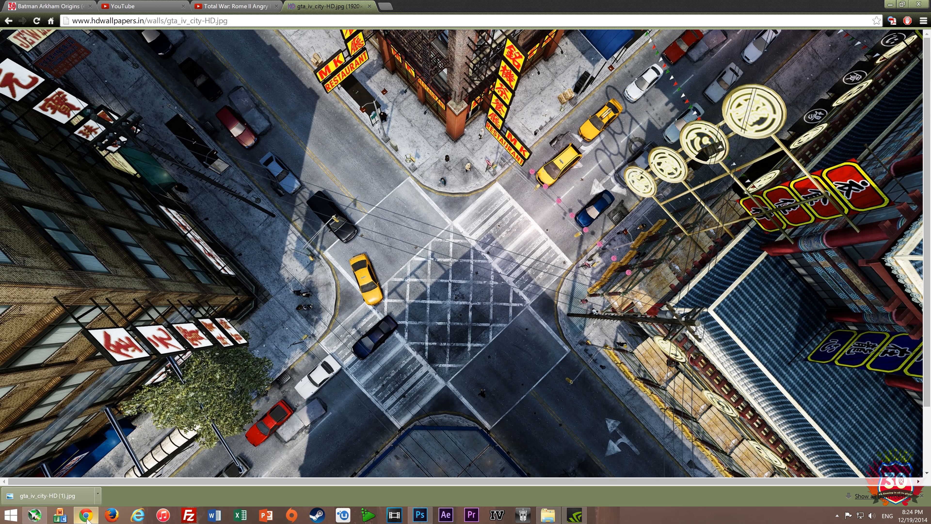
left_click(245, 4)
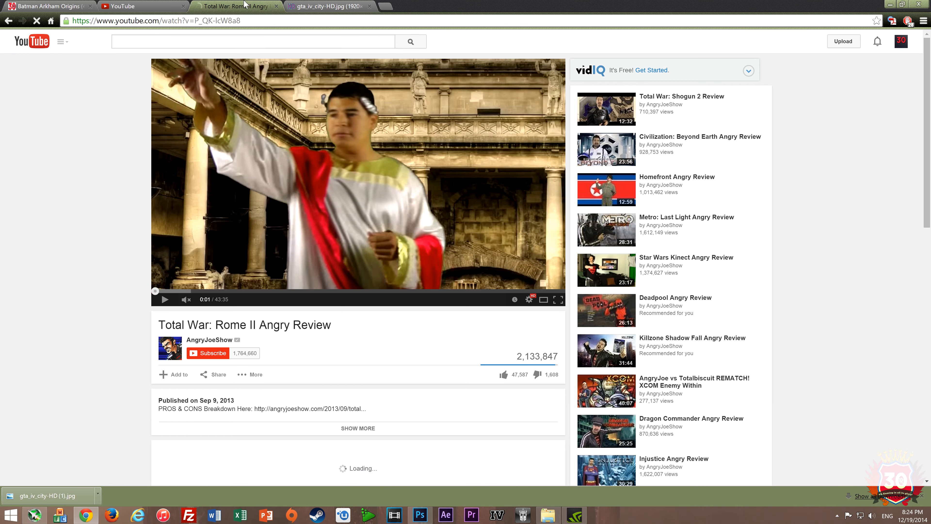
left_click(159, 5)
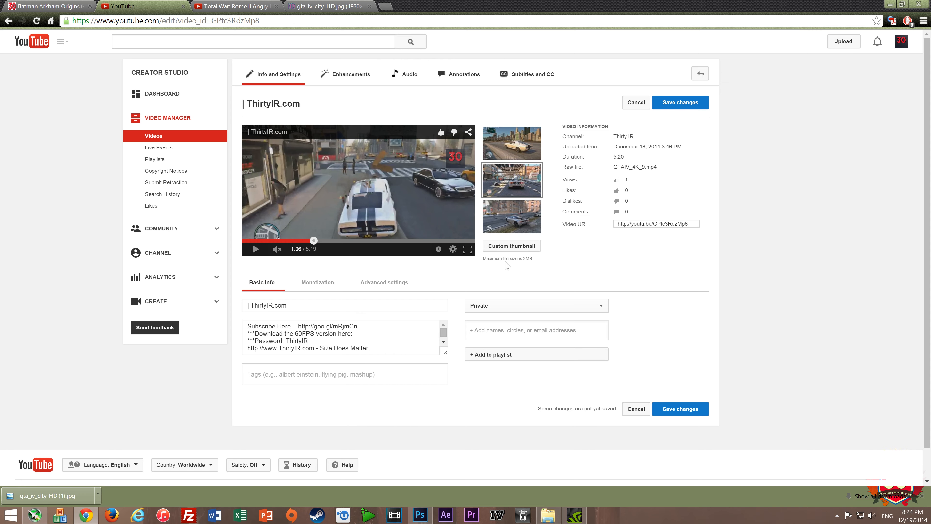
mouse_move(504, 260)
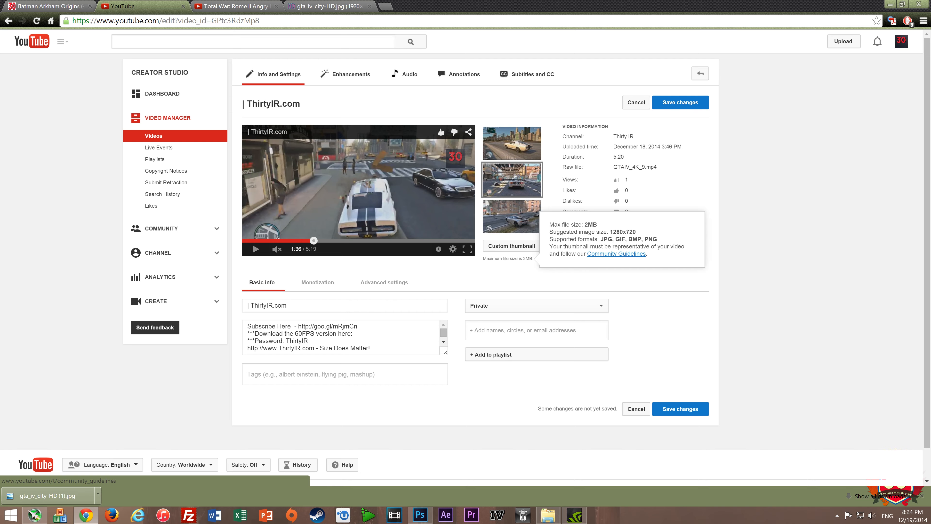
- Return to Photoshop, set the JPEG quality to Very High and save the image as gta_iv_city-HD-(1)a.jpg in the Misc folder
key("alt+Tab")
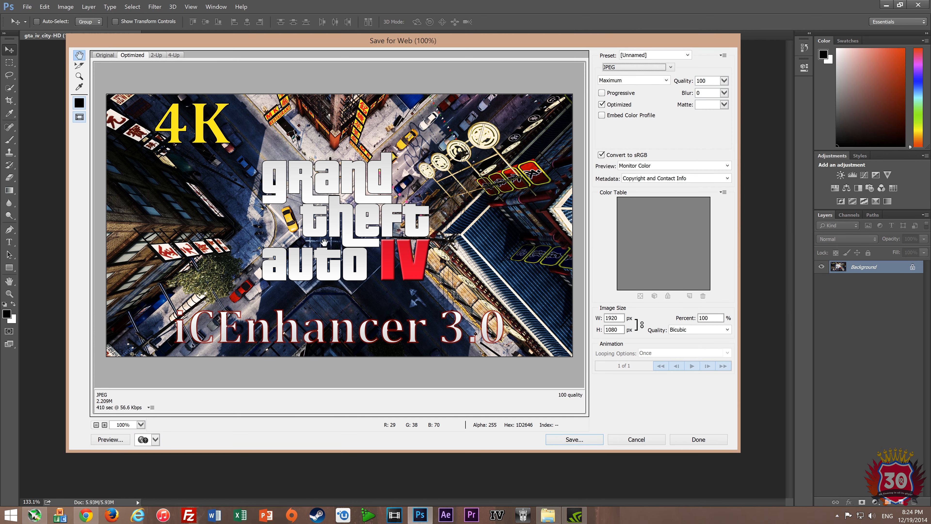
left_click(639, 80)
left_click(659, 112)
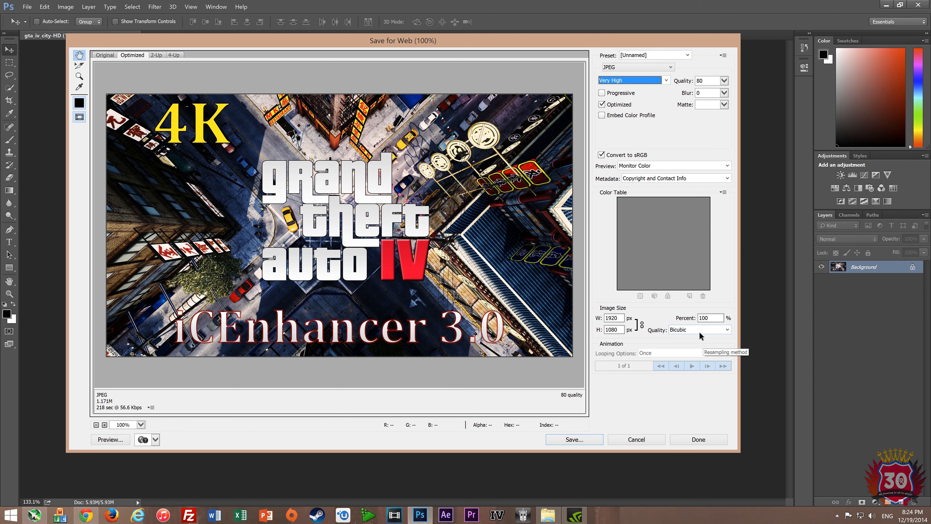
left_click(566, 439)
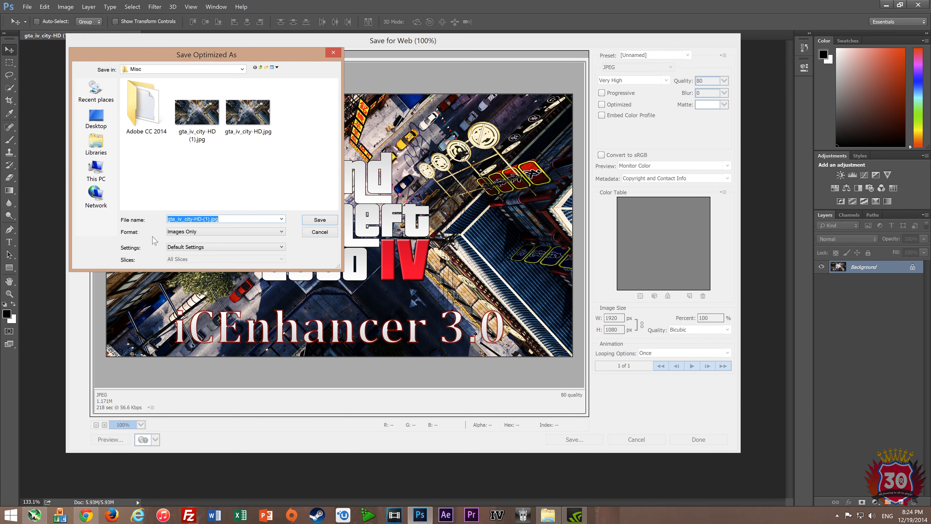
left_click(207, 219)
type("a")
left_click(335, 222)
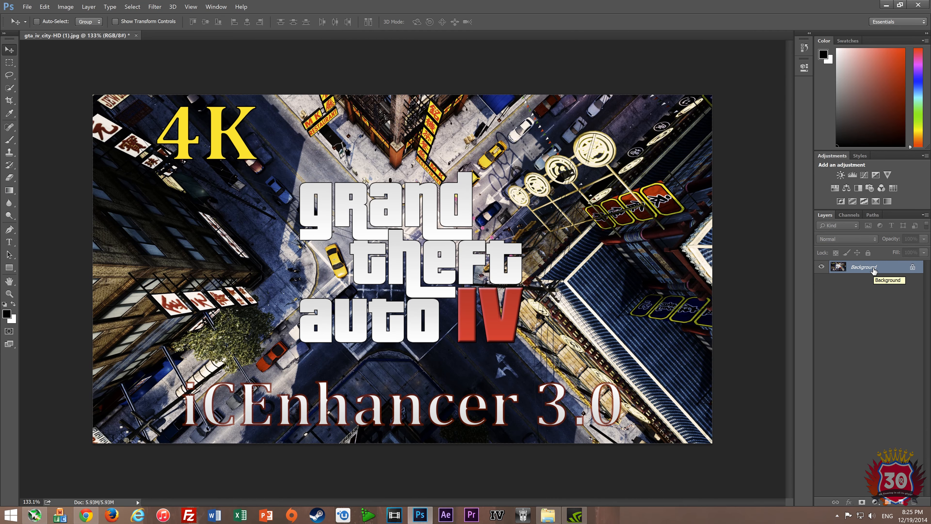
- Switch to Chrome and upload gta_iv_city-HD-(1)a.jpg from Downloads > Misc as the YouTube video's custom thumbnail
key("alt+Tab")
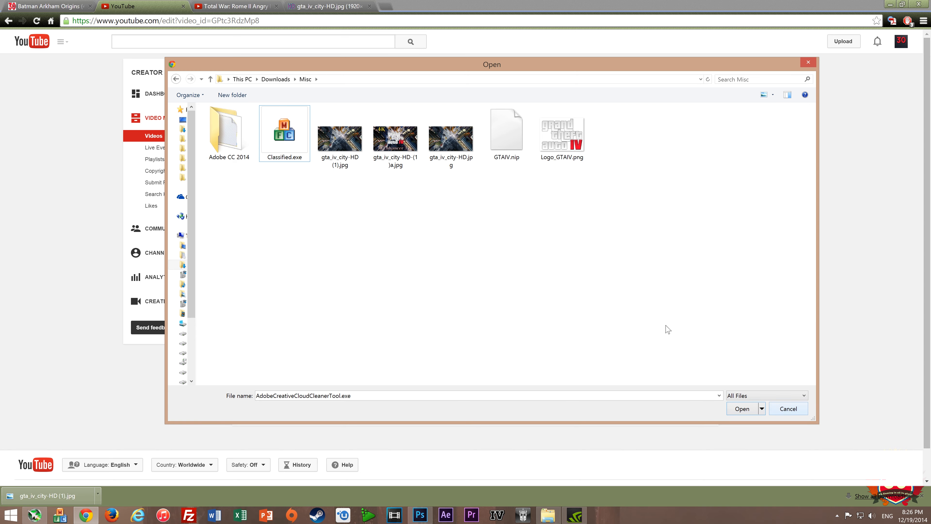
left_click(399, 150)
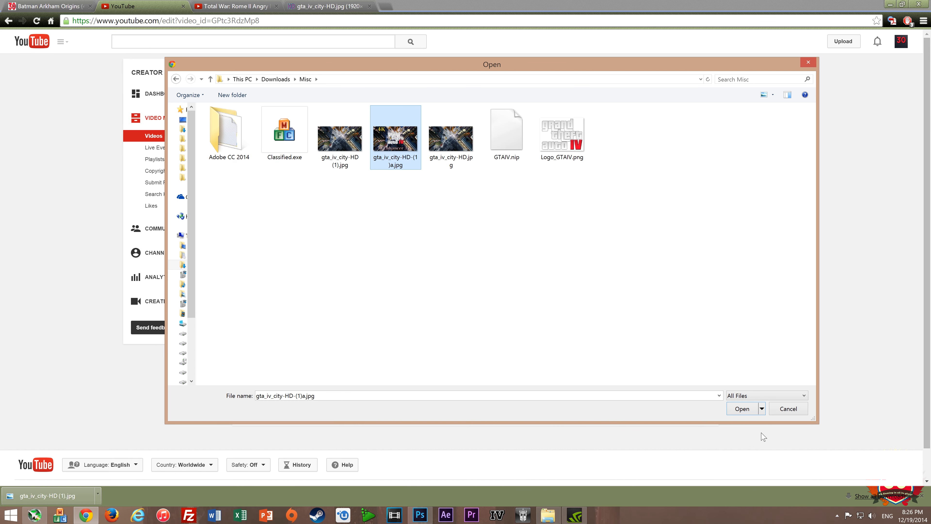
left_click(741, 409)
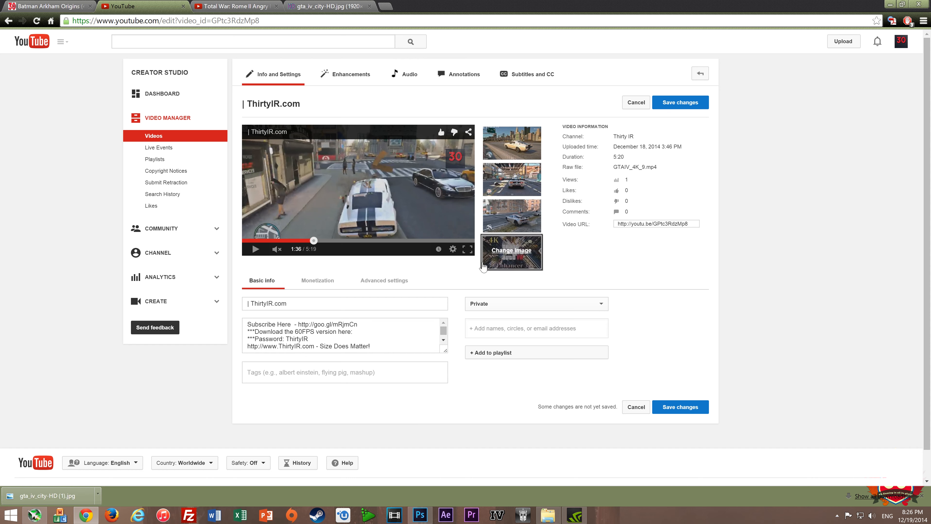
mouse_move(514, 259)
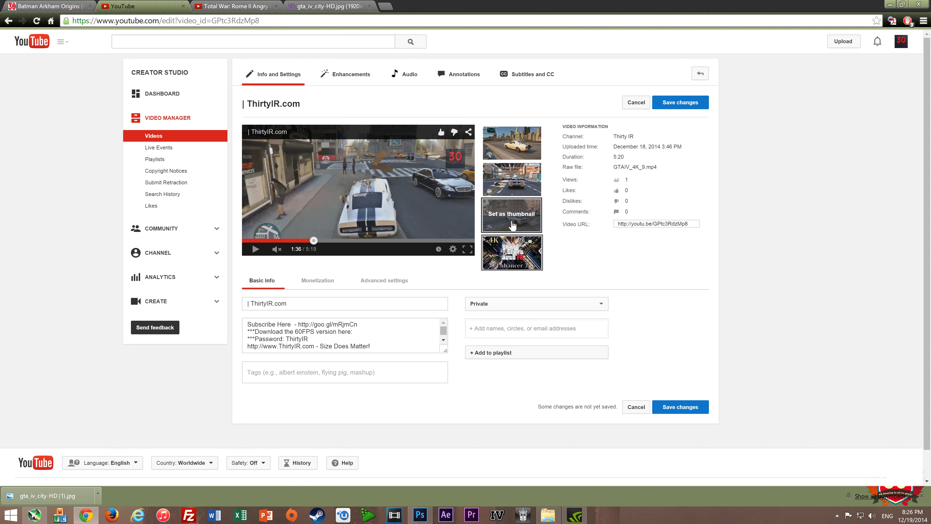
mouse_move(511, 146)
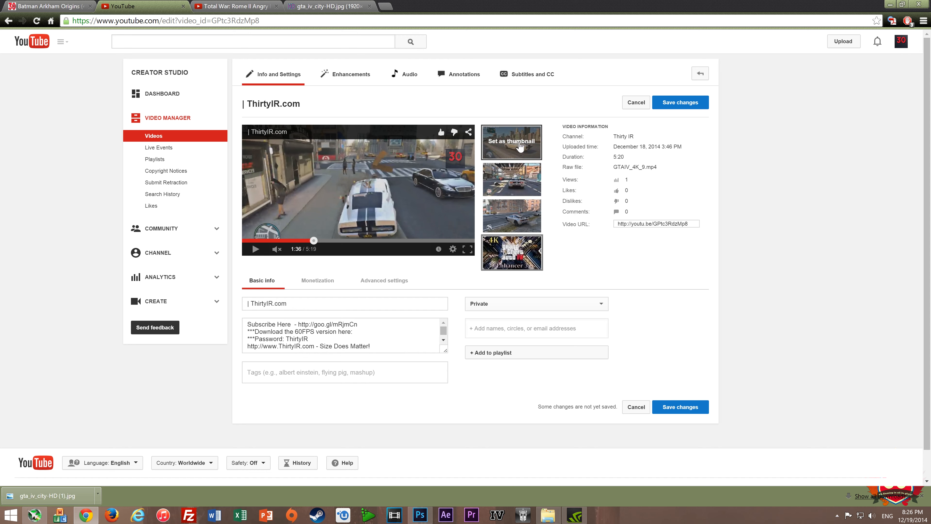